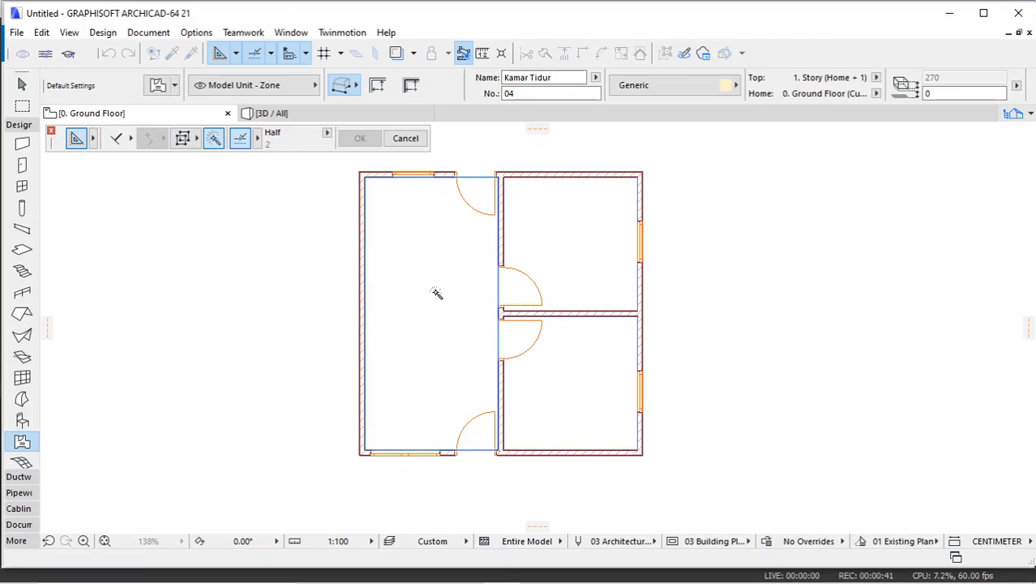
# Step: Set the new zone's name to Ruang Keluarga, number to 01 and category to 1 Residential and Recreation
pyautogui.moveTo(555, 77); pyautogui.dragTo(493, 91)
pyautogui.write('R')
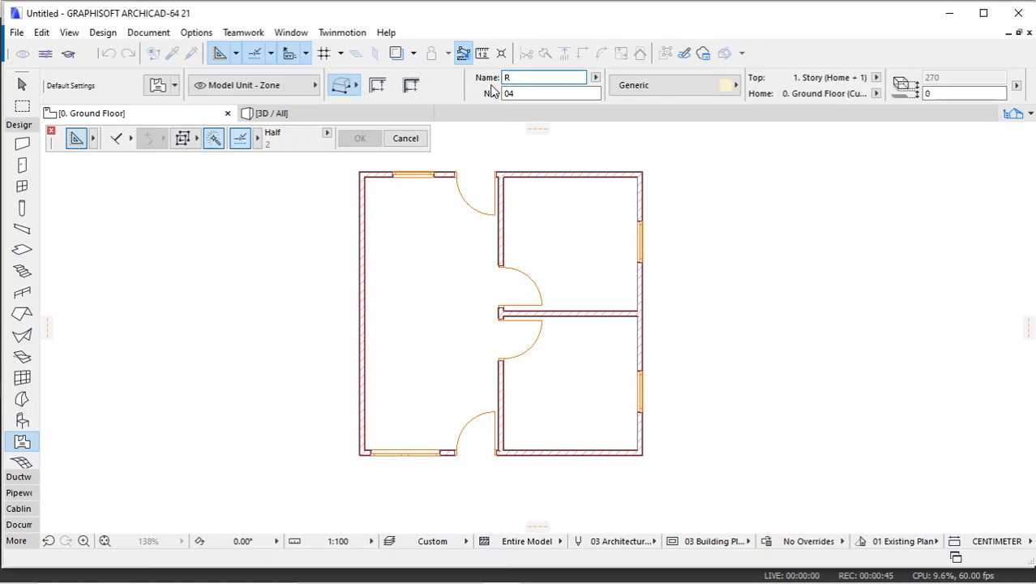
pyautogui.write('Ruang Keluarga')
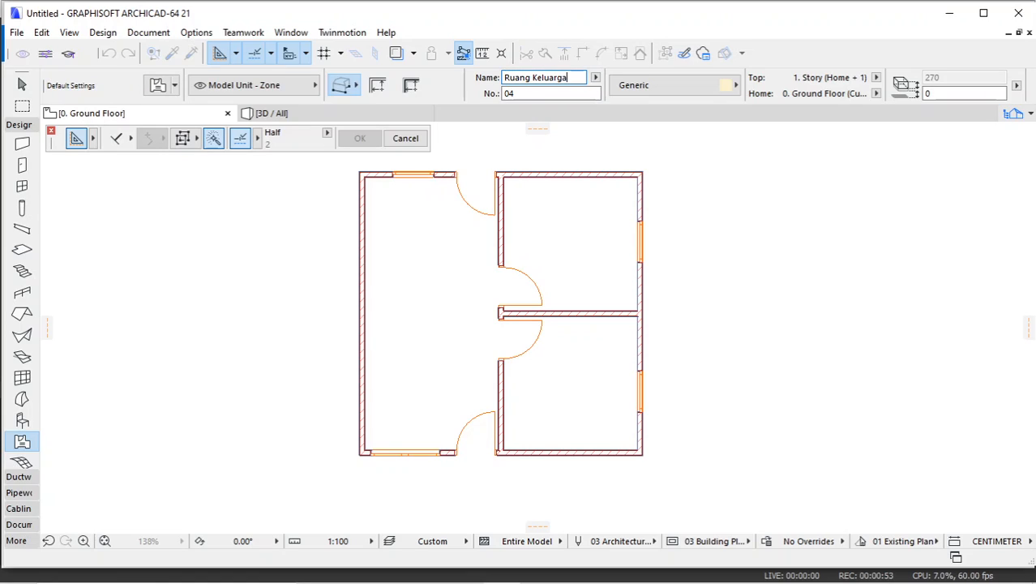
pyautogui.click(528, 93)
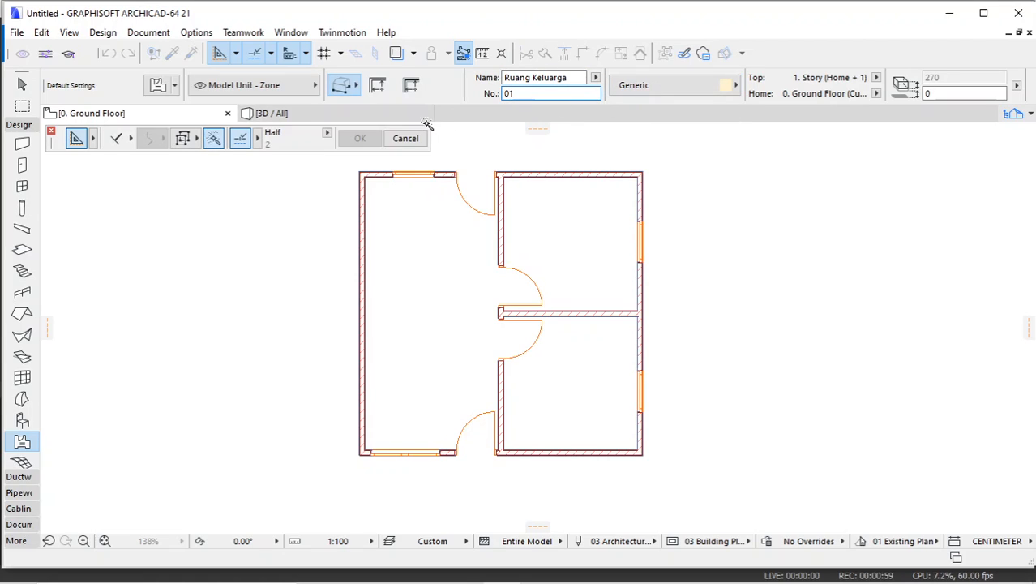
pyautogui.click(658, 87)
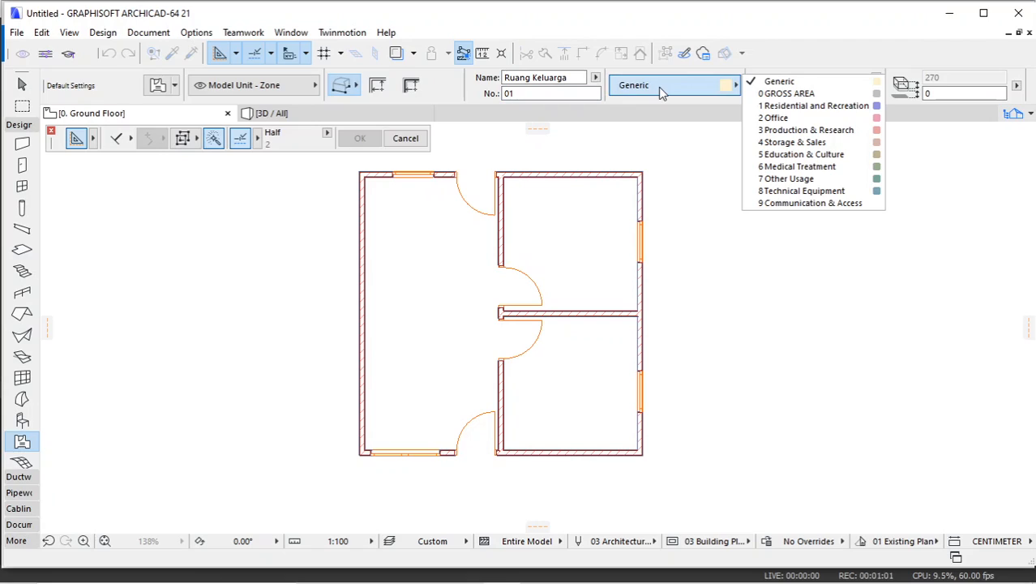
pyautogui.click(777, 108)
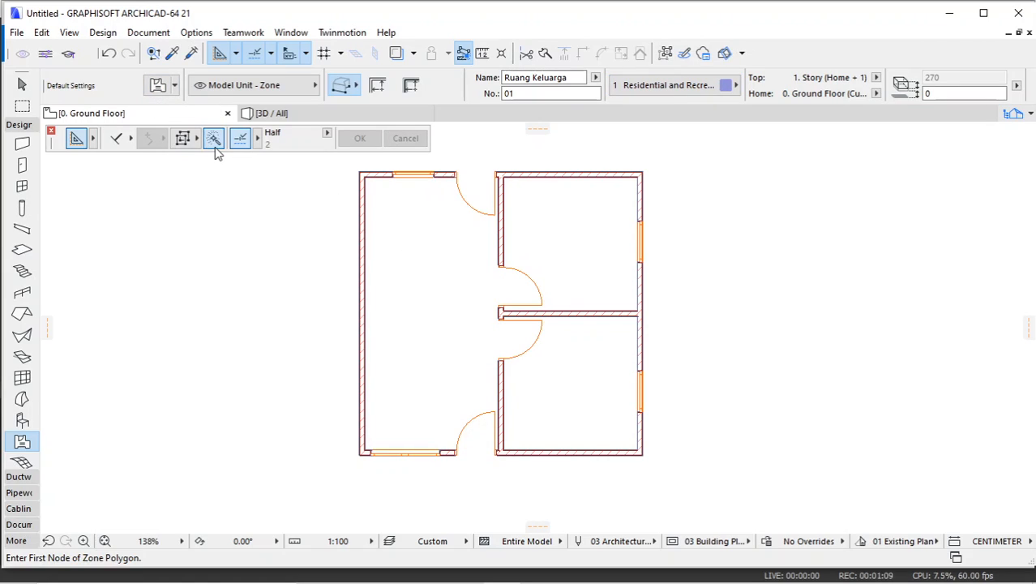
# Step: Place the Ruang Keluarga zone and its stamp in the large room on the west side of the plan
pyautogui.click(435, 297)
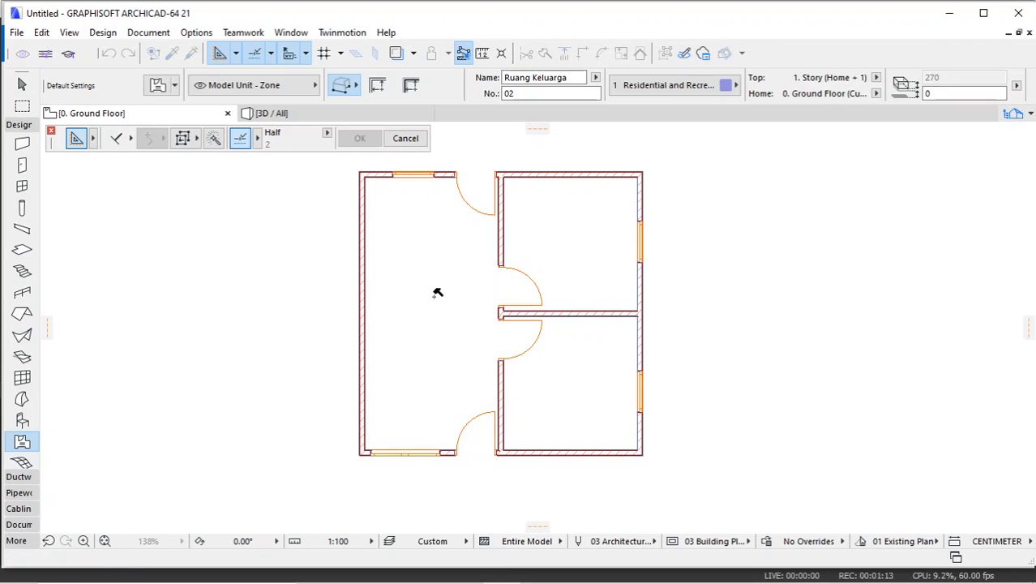
pyautogui.click(435, 296)
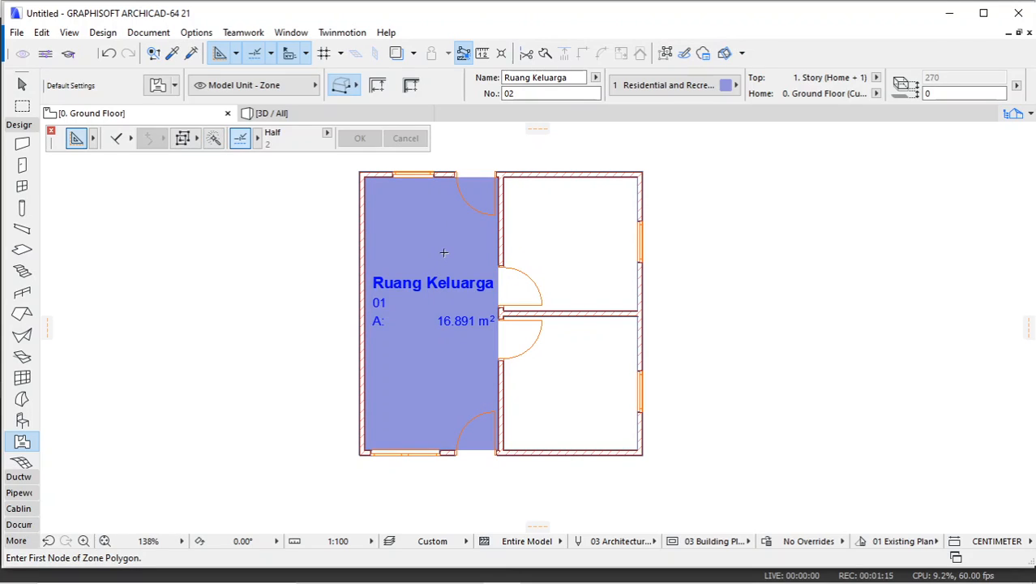
pyautogui.press('Escape')
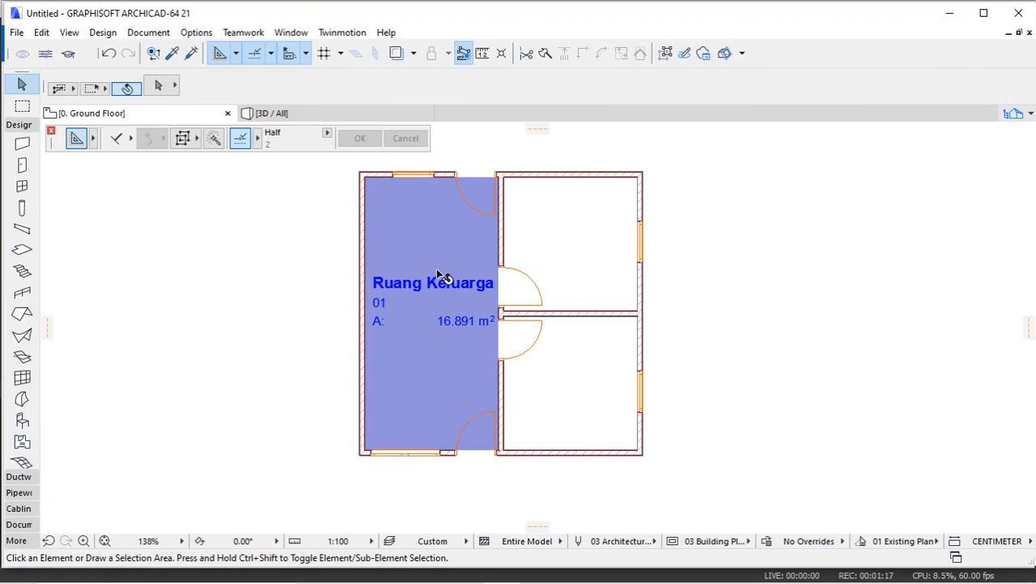
pyautogui.click(435, 275)
pyautogui.click(320, 240)
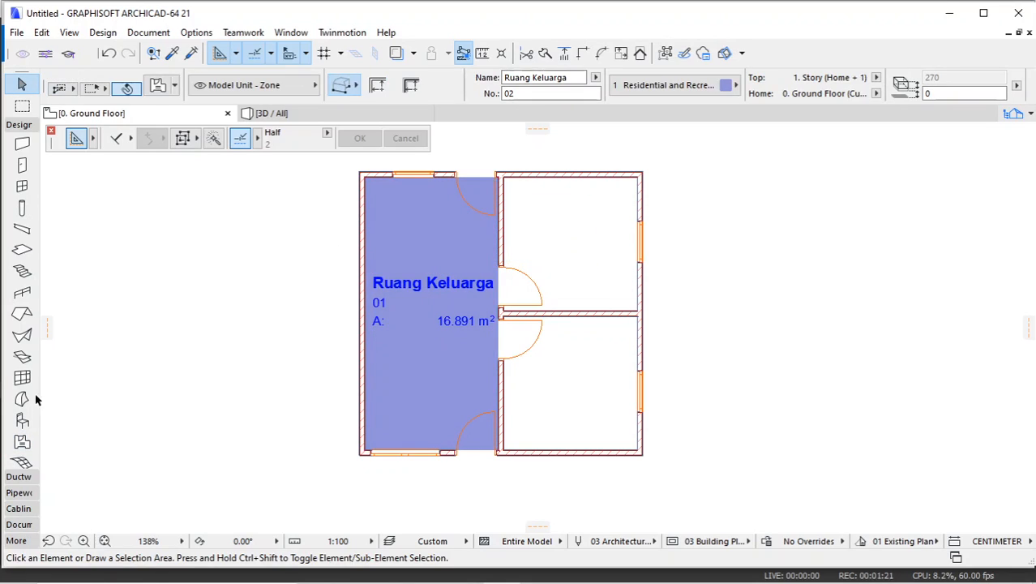
# Step: Create a zone named Kamar Tidur in the upper-right room, detecting its boundary from the surrounding walls
pyautogui.click(22, 440)
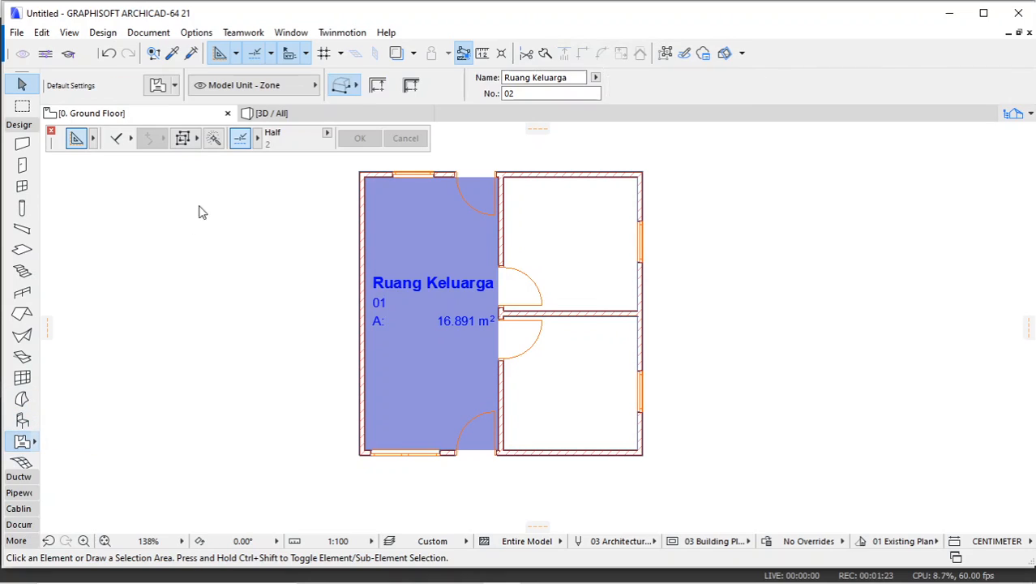
pyautogui.click(516, 77)
pyautogui.write('Kam')
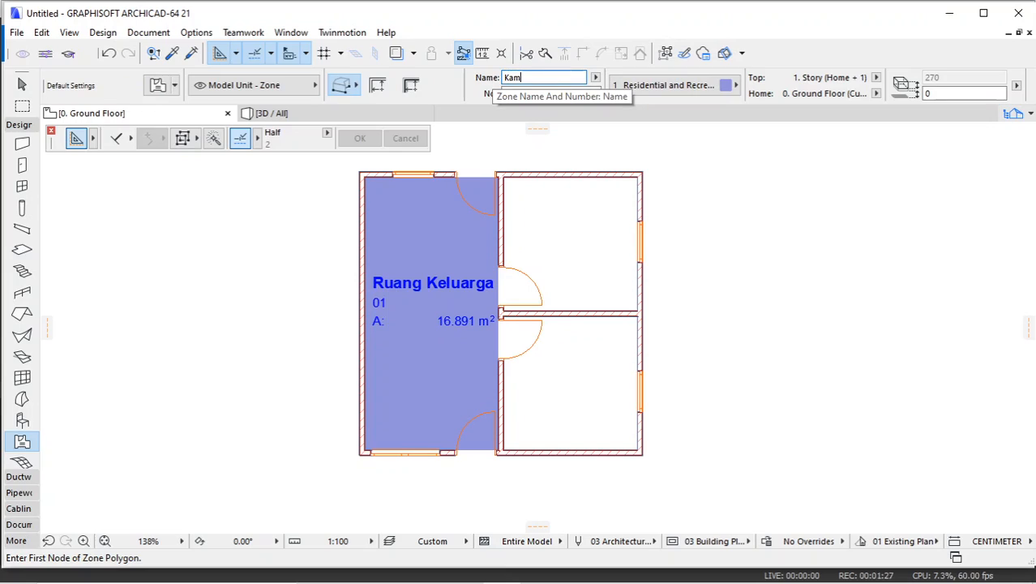
pyautogui.write('ar Tidur')
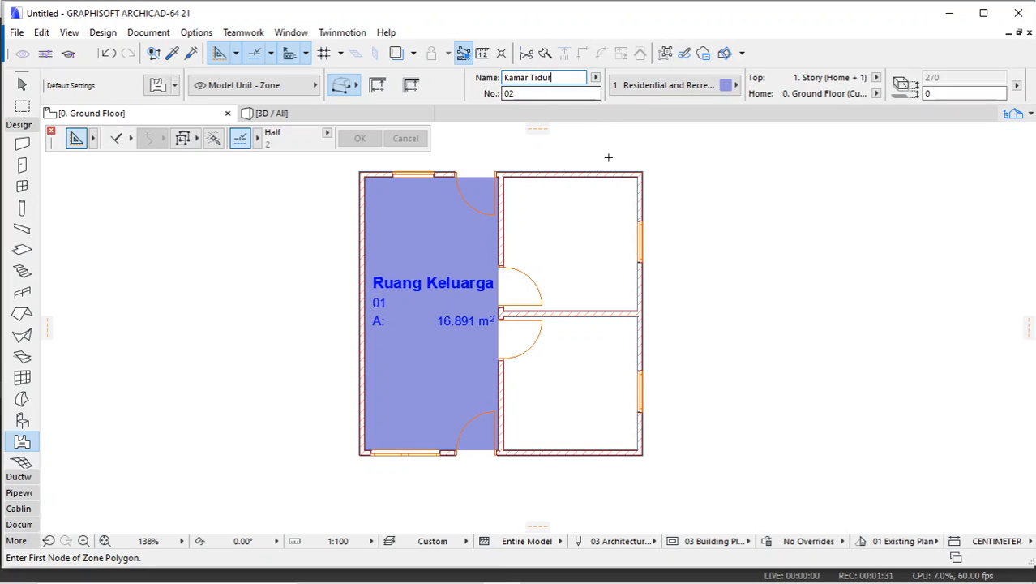
pyautogui.click(213, 138)
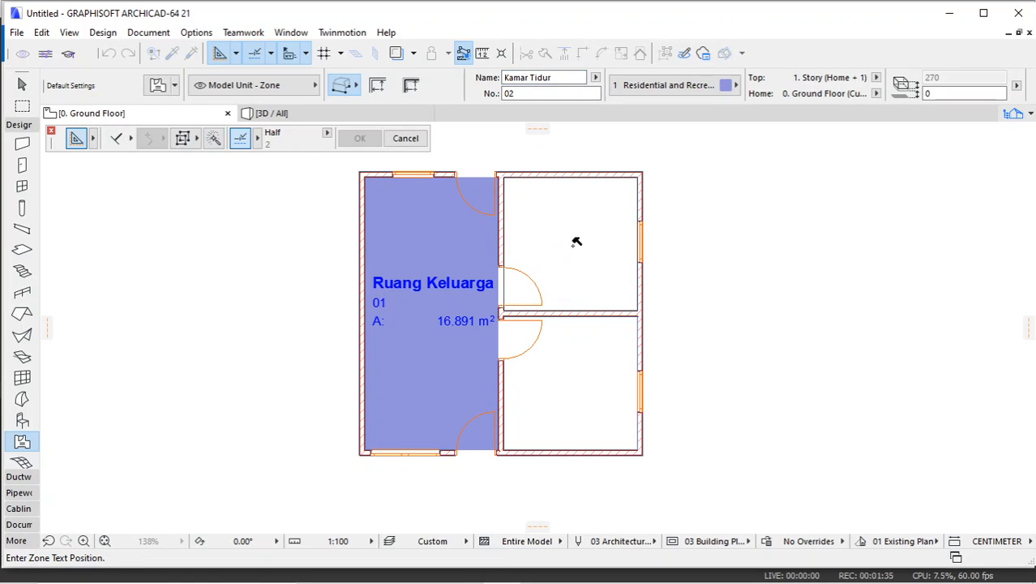
pyautogui.click(573, 247)
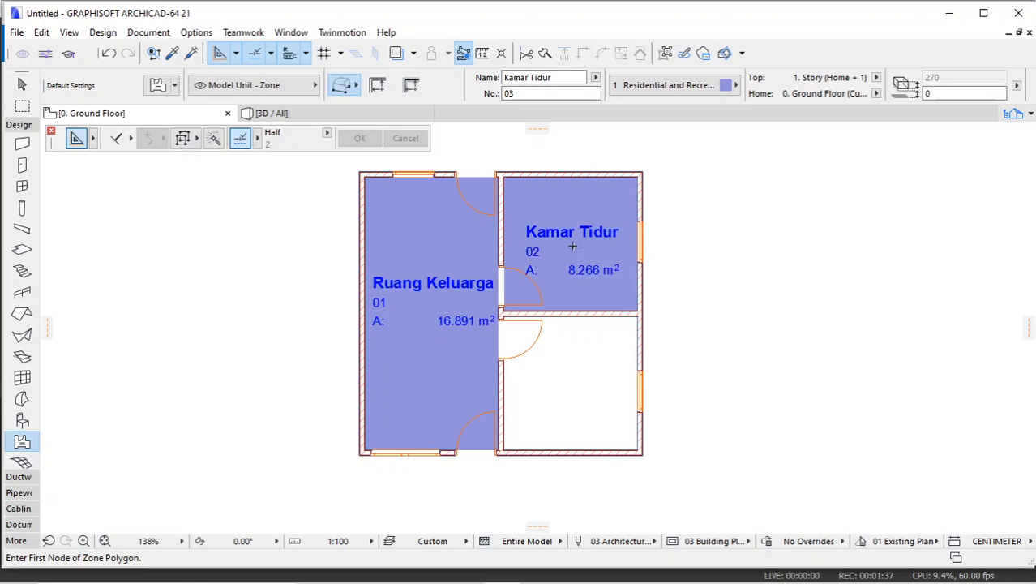
# Step: Create another Kamar Tidur zone, number 03, in the lower-right room from its surrounding walls
pyautogui.click(214, 140)
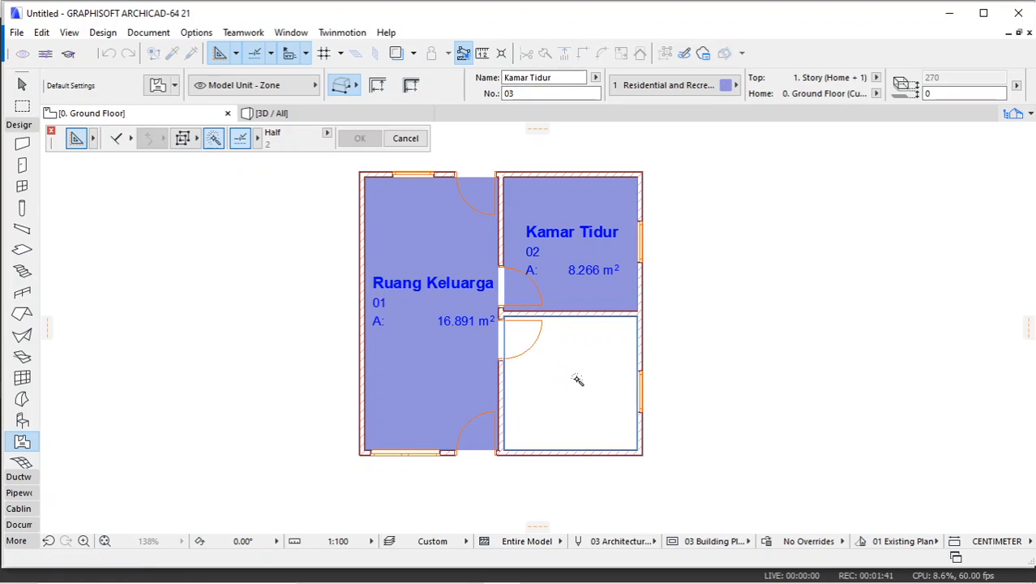
pyautogui.click(574, 370)
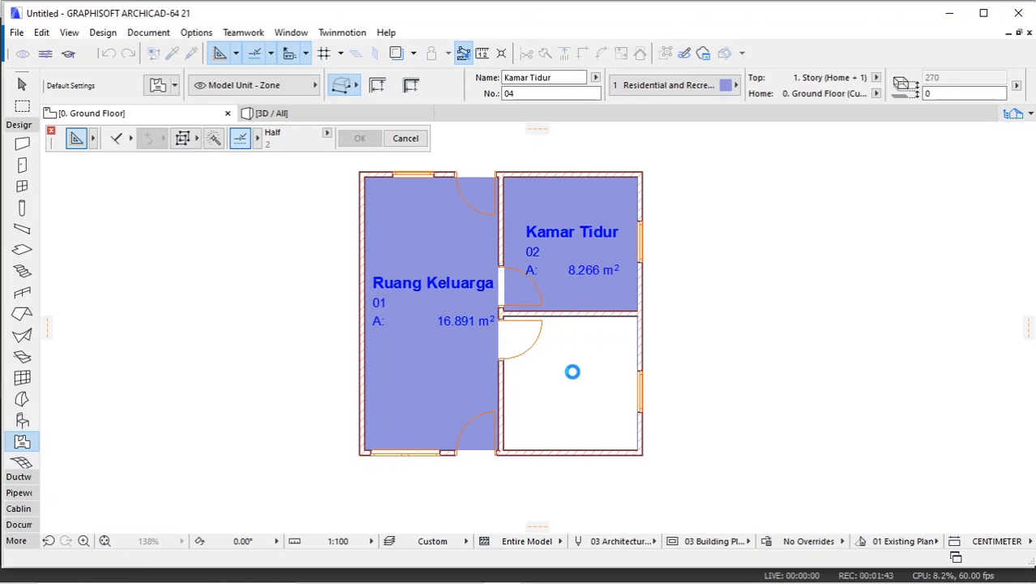
pyautogui.press('Escape')
# Step: In the Ruang Keluarga zone's settings, set the top offset and the subfloor thickness to 0
pyautogui.click(442, 293)
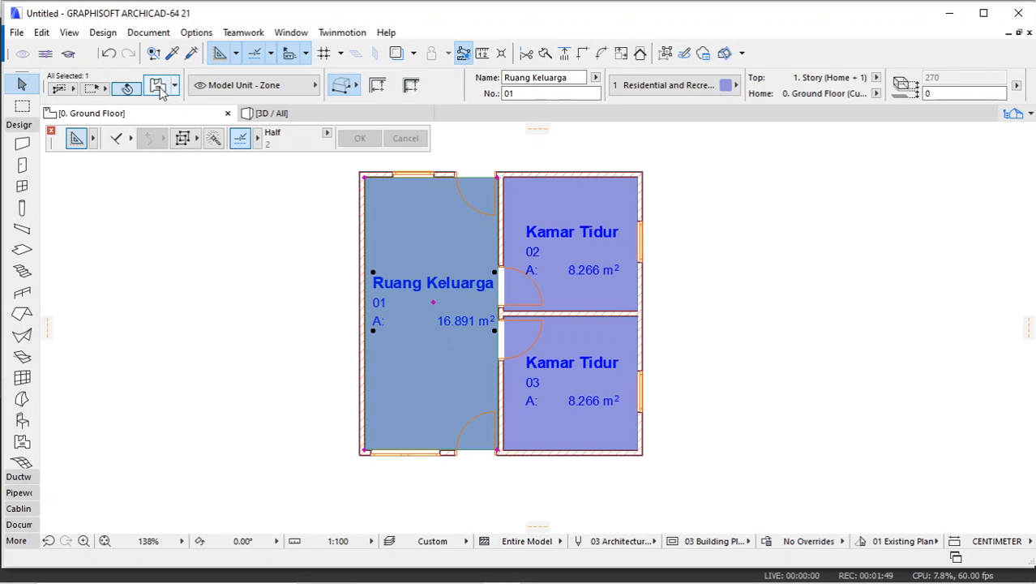
pyautogui.click(159, 88)
pyautogui.moveTo(585, 63); pyautogui.dragTo(585, 98)
pyautogui.click(599, 145)
pyautogui.doubleClick(705, 272)
pyautogui.write('0')
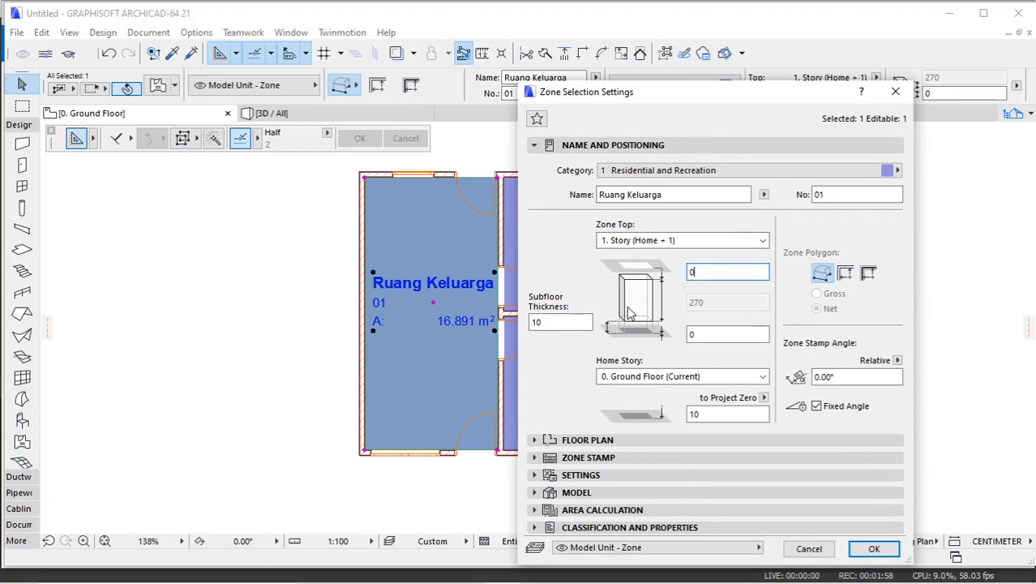
pyautogui.doubleClick(570, 322)
pyautogui.write('0')
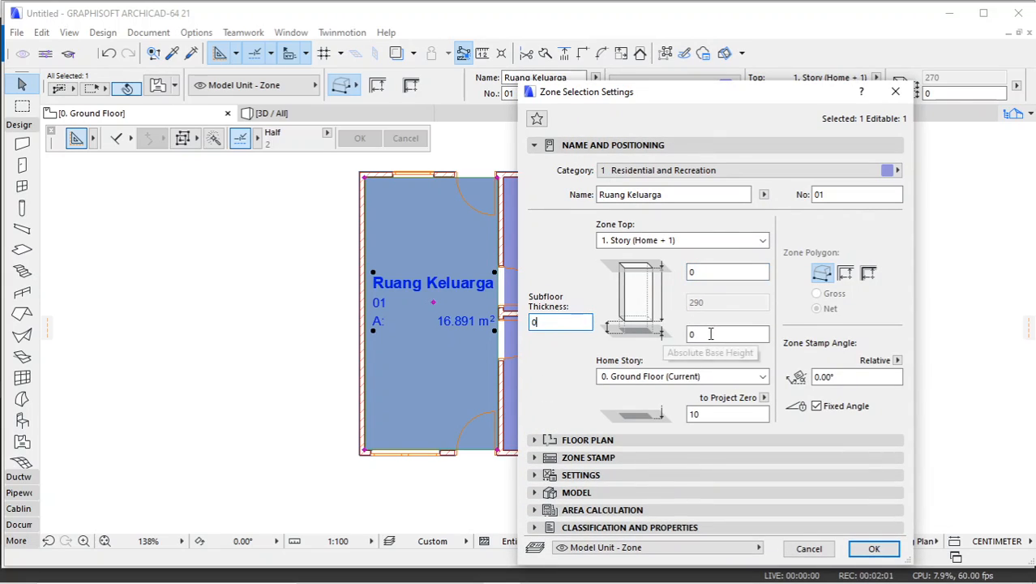
pyautogui.click(713, 333)
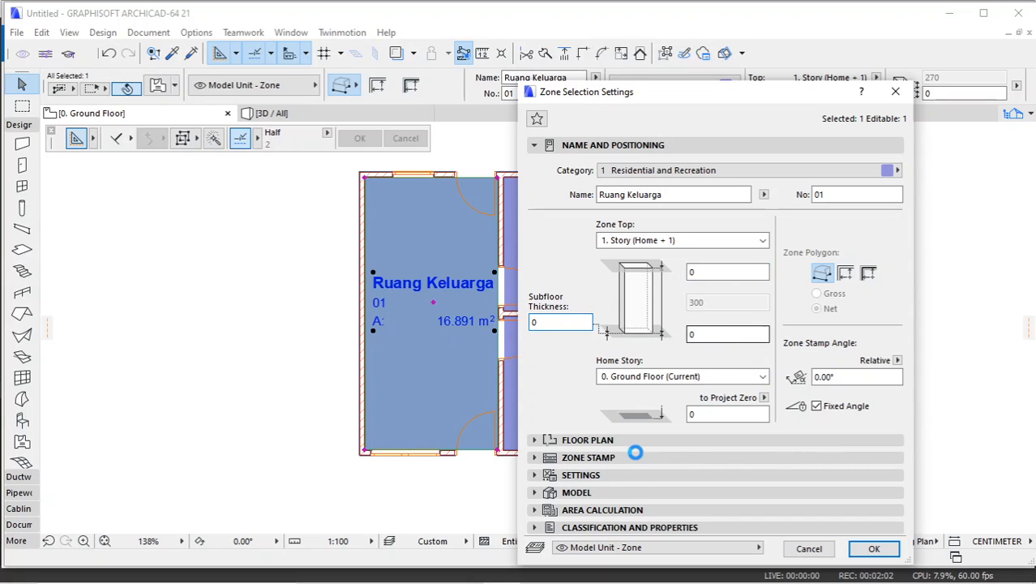
# Step: Turn on Show Ceiling Height for the Ruang Keluarga zone stamp's 1:100 representation
pyautogui.click(568, 440)
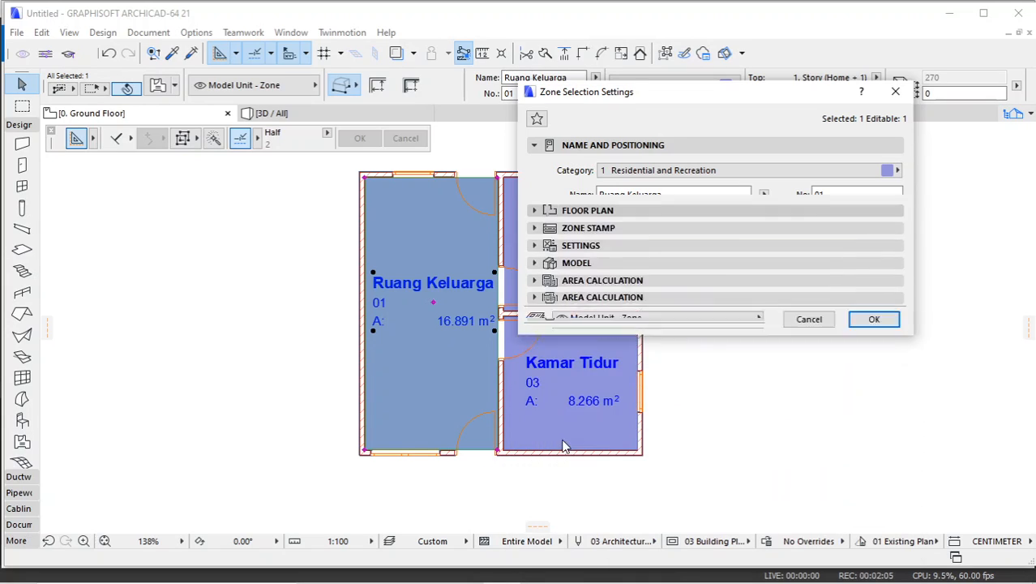
pyautogui.click(588, 300)
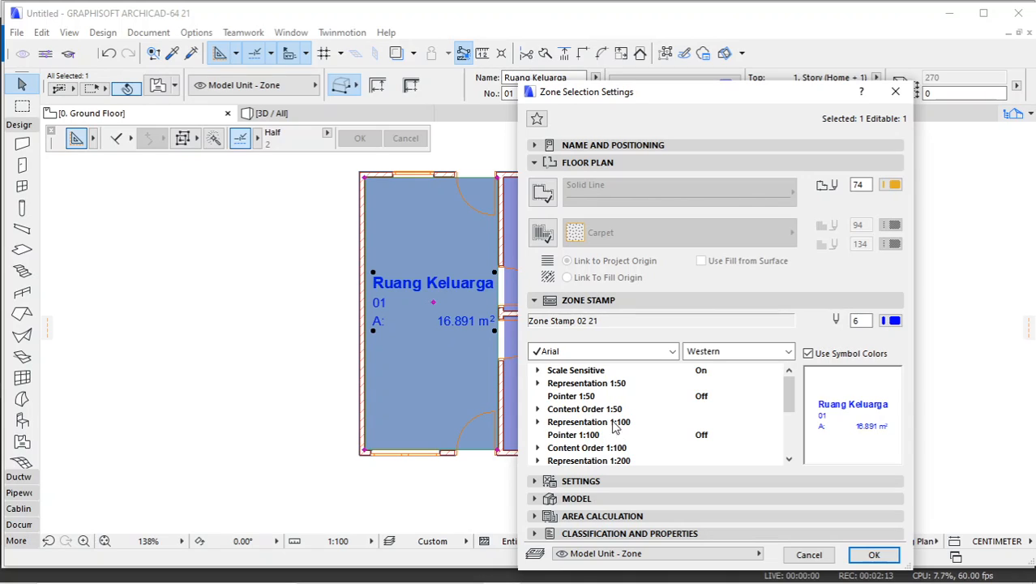
pyautogui.click(538, 422)
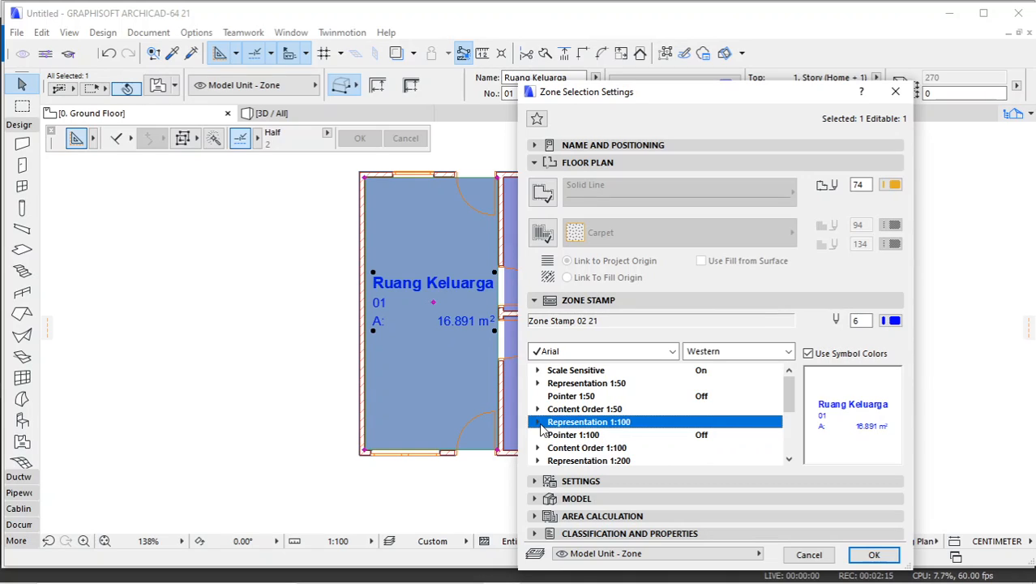
pyautogui.scroll(-6, 675, 407)
pyautogui.scroll(3, 683, 408)
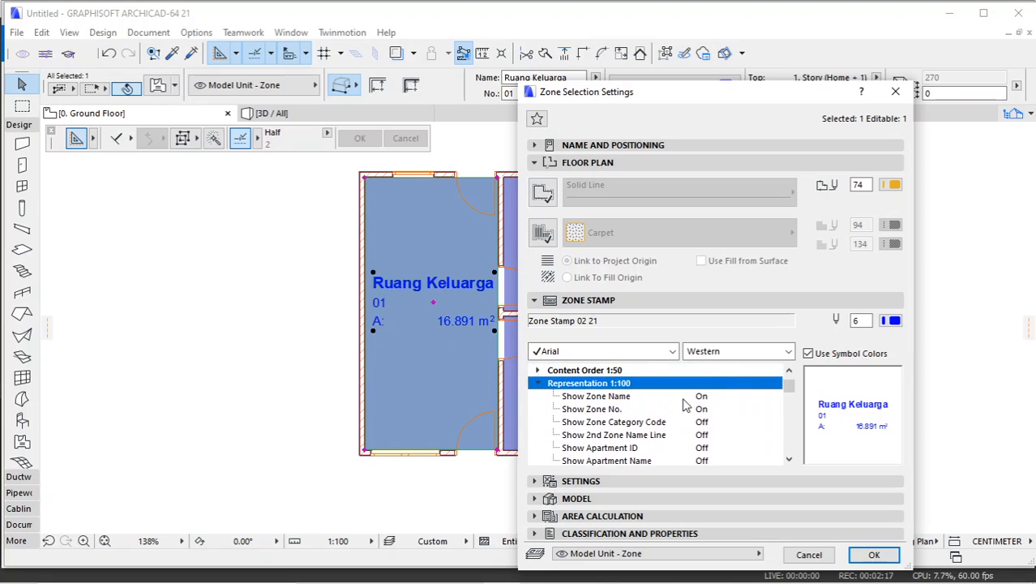
pyautogui.click(718, 397)
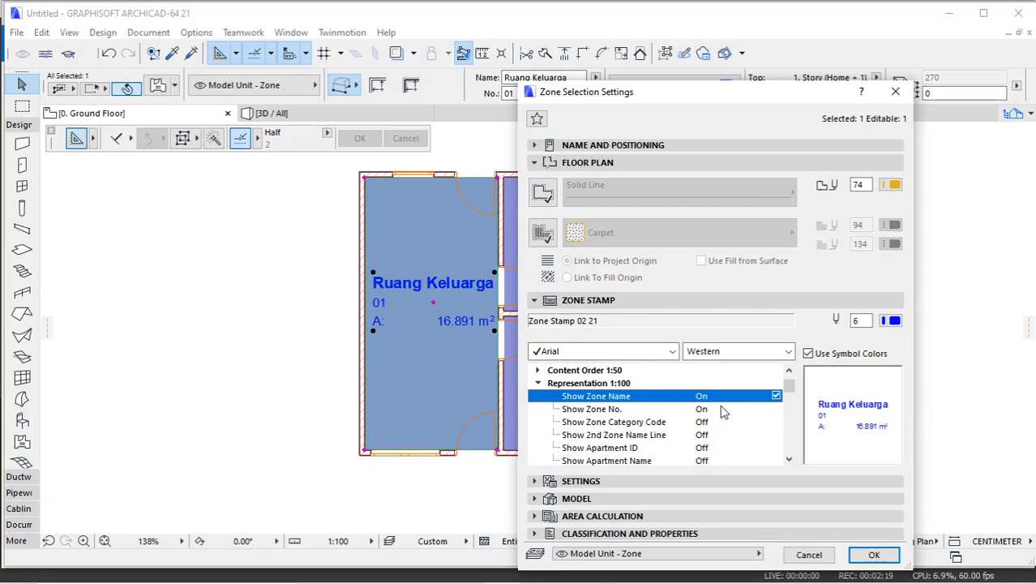
pyautogui.click(725, 410)
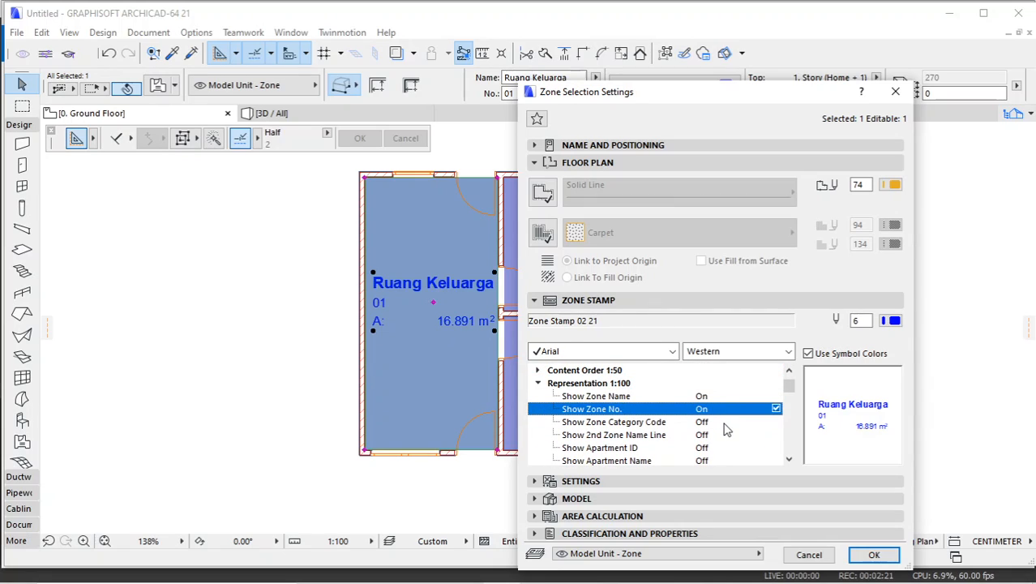
pyautogui.scroll(-6, 727, 430)
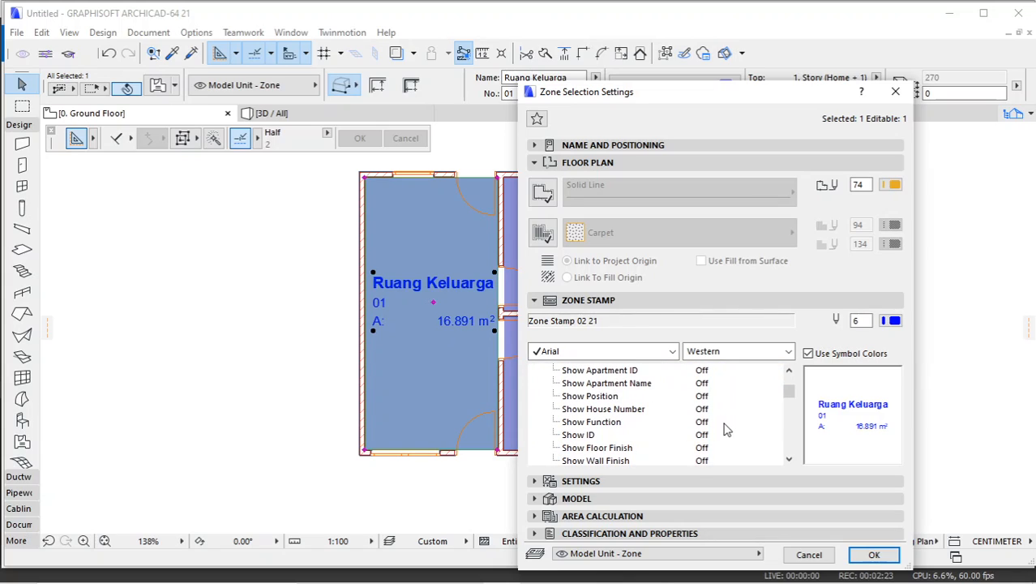
pyautogui.scroll(-9, 728, 430)
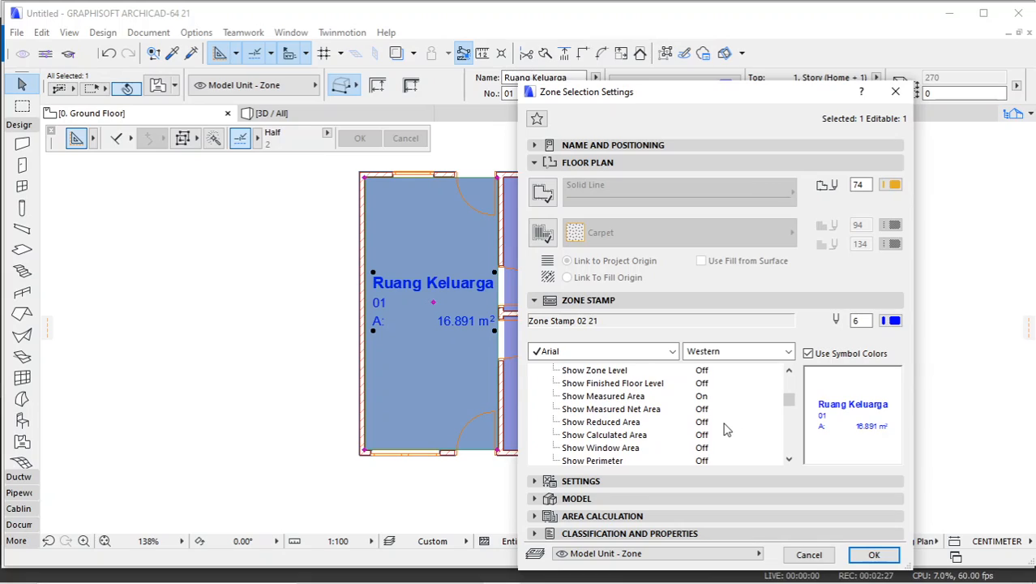
pyautogui.scroll(-3, 728, 430)
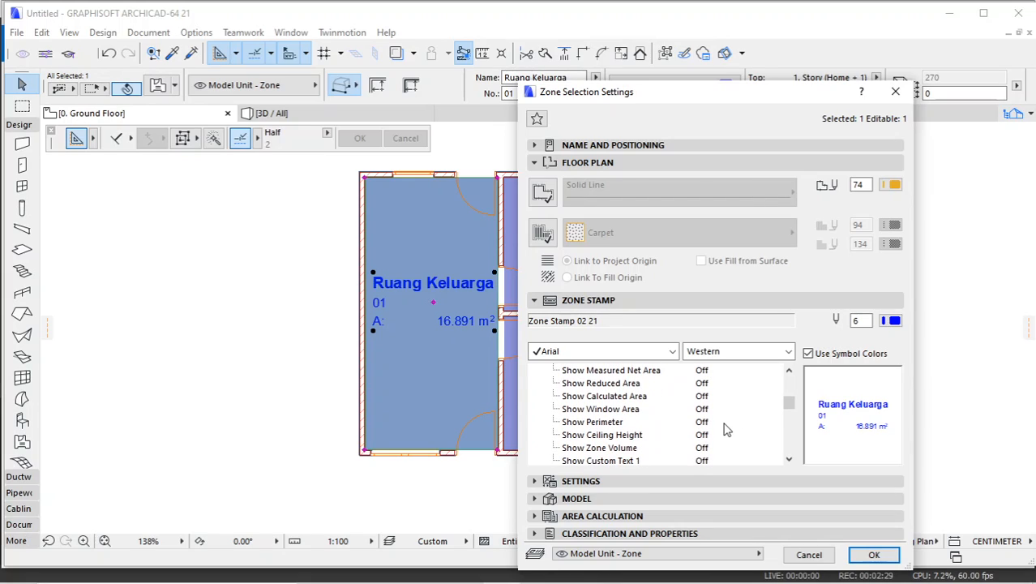
pyautogui.scroll(-3, 727, 430)
pyautogui.click(714, 398)
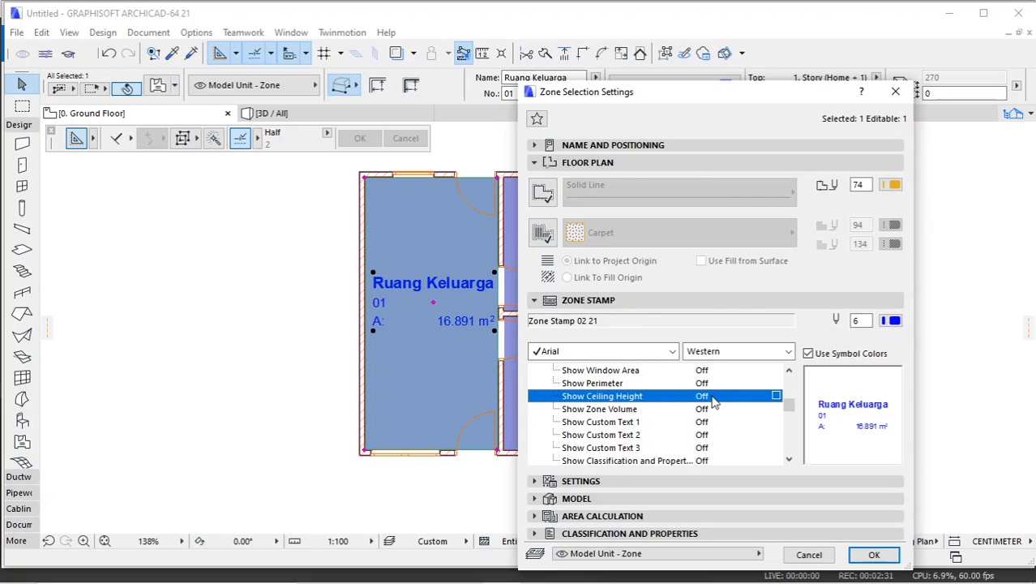
pyautogui.click(775, 396)
# Step: Turn on Show Finished Floor Level in the zone stamp's 1:100 representation
pyautogui.scroll(-3, 729, 421)
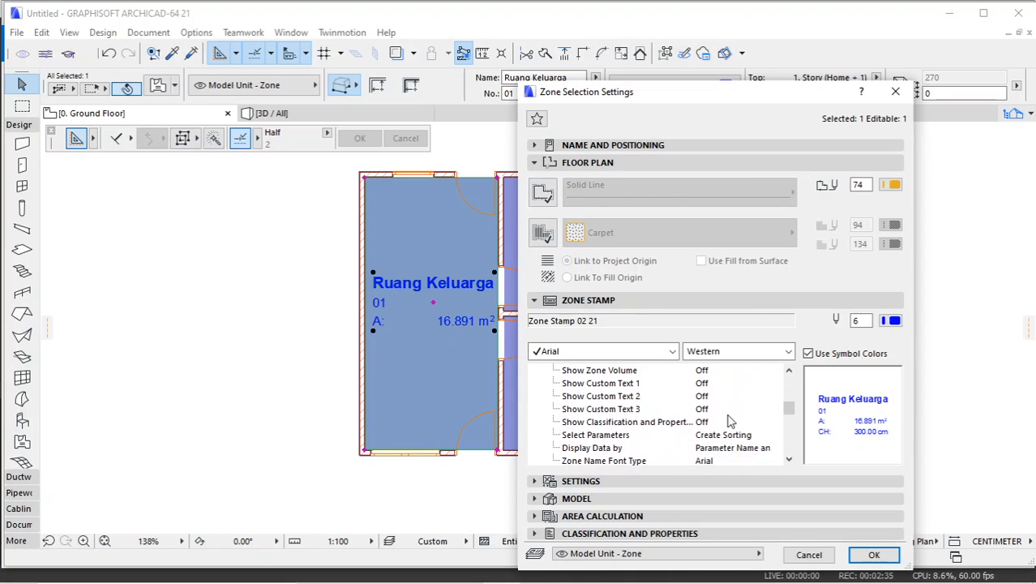
pyautogui.scroll(7, 727, 421)
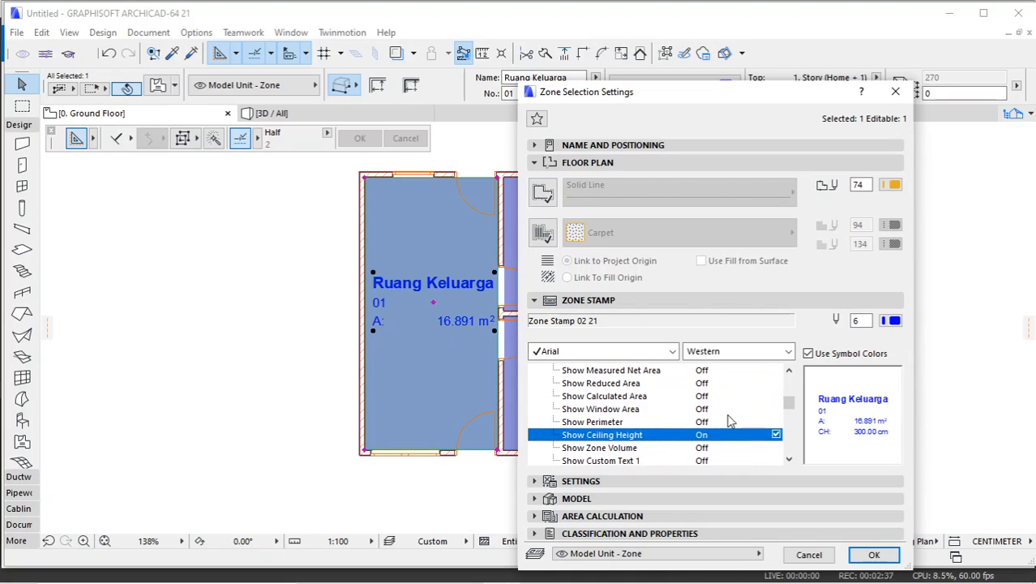
pyautogui.scroll(2, 728, 421)
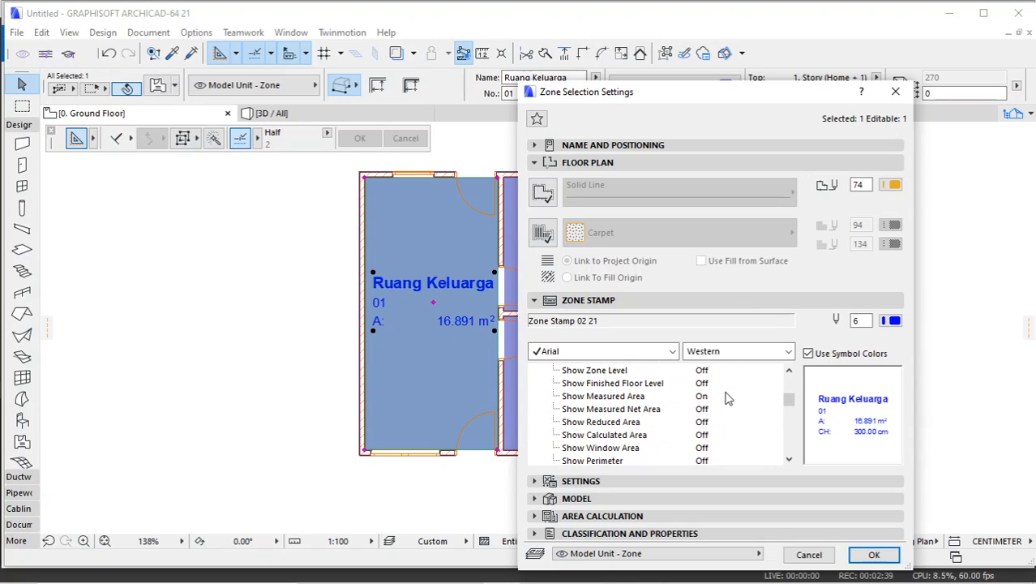
pyautogui.click(718, 386)
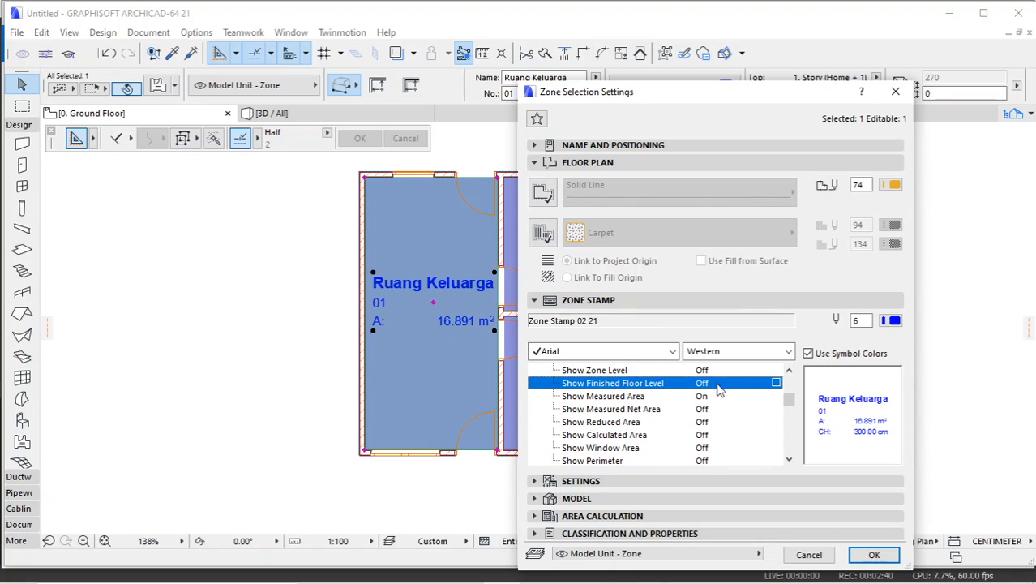
pyautogui.click(776, 384)
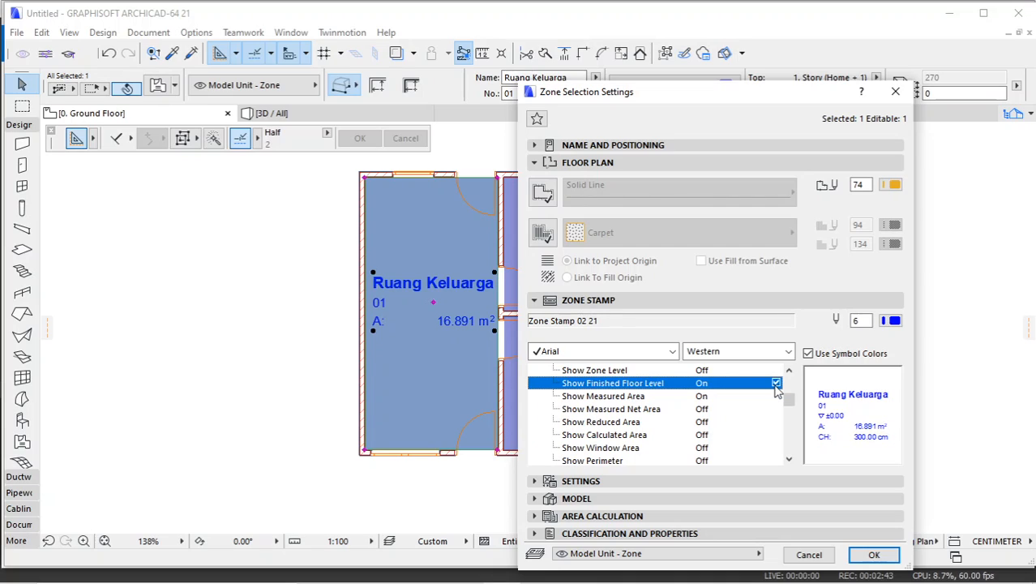
# Step: In the zone stamp's 1:100 settings, turn on Floor Finish and set the finish to Tiles
pyautogui.click(633, 481)
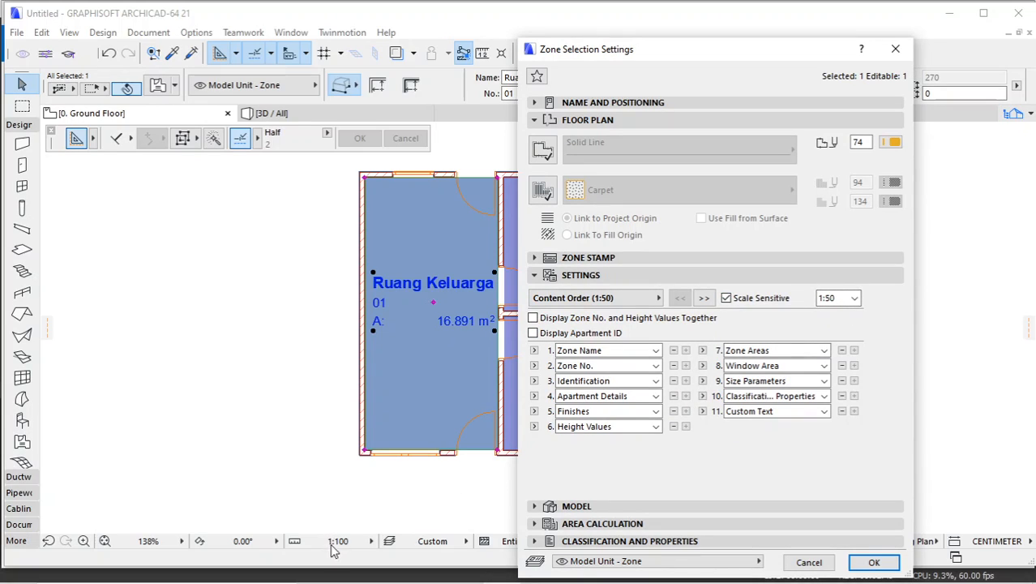
pyautogui.click(855, 298)
pyautogui.click(843, 326)
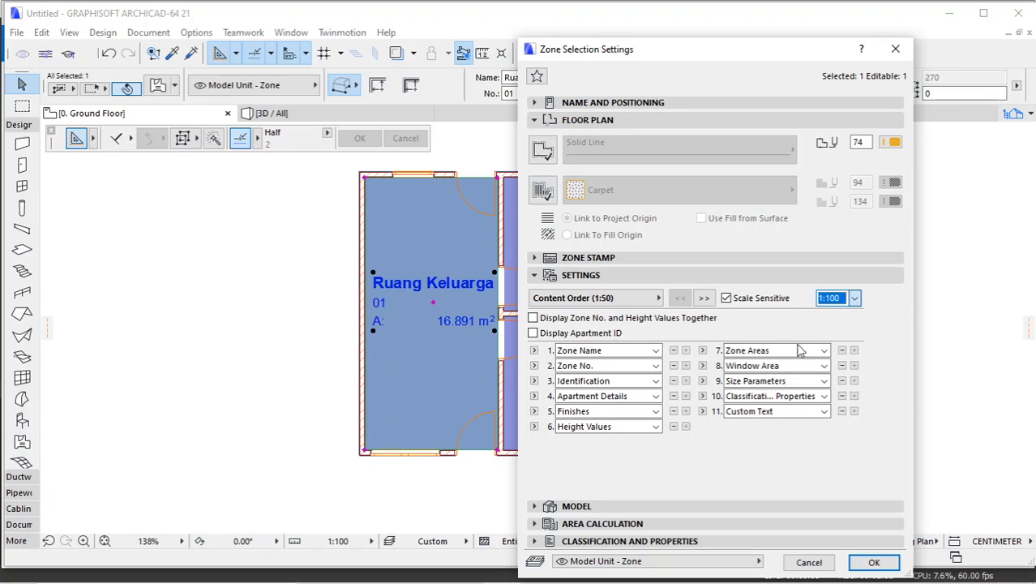
pyautogui.click(702, 301)
pyautogui.click(703, 299)
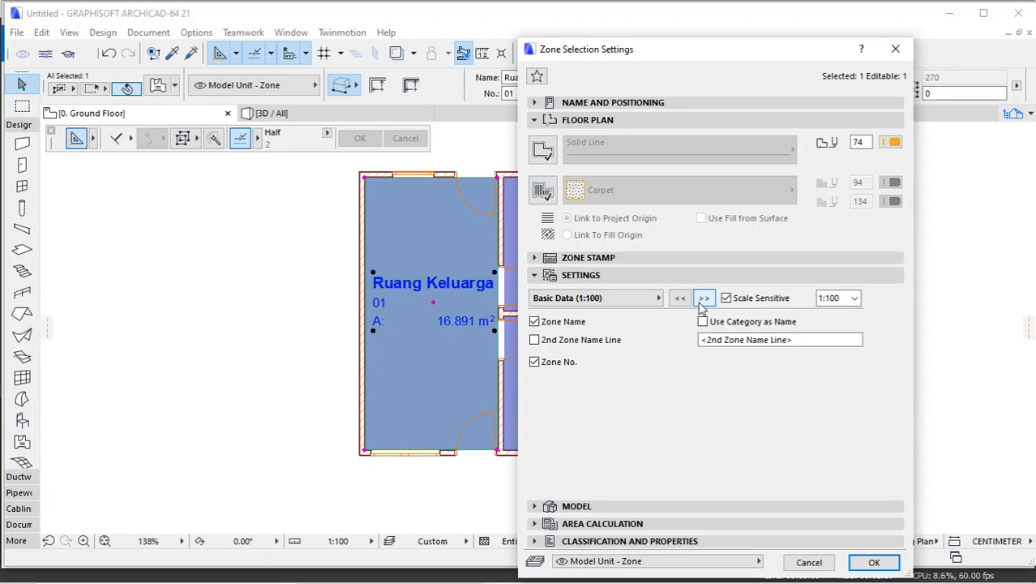
pyautogui.click(703, 299)
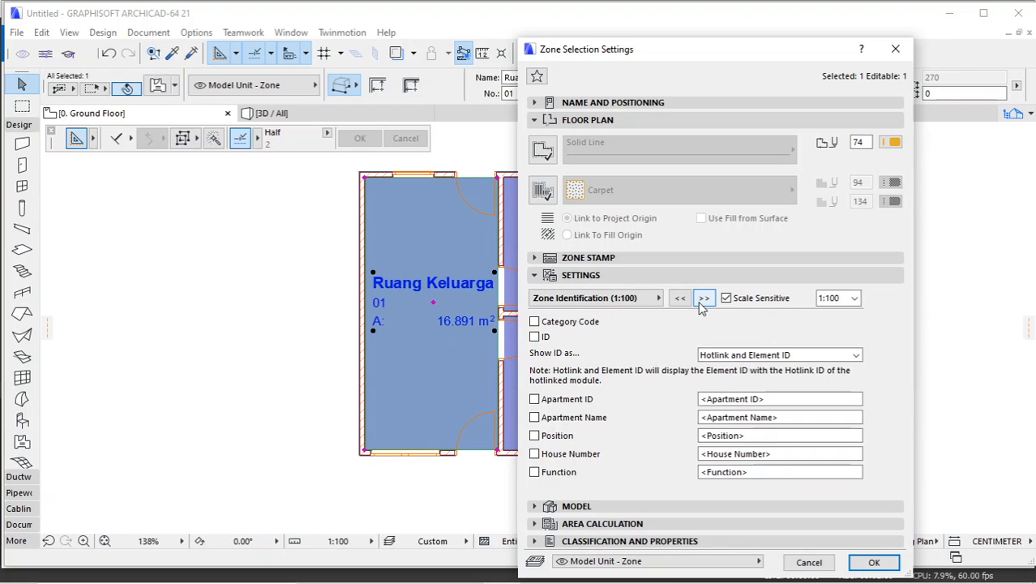
pyautogui.click(703, 299)
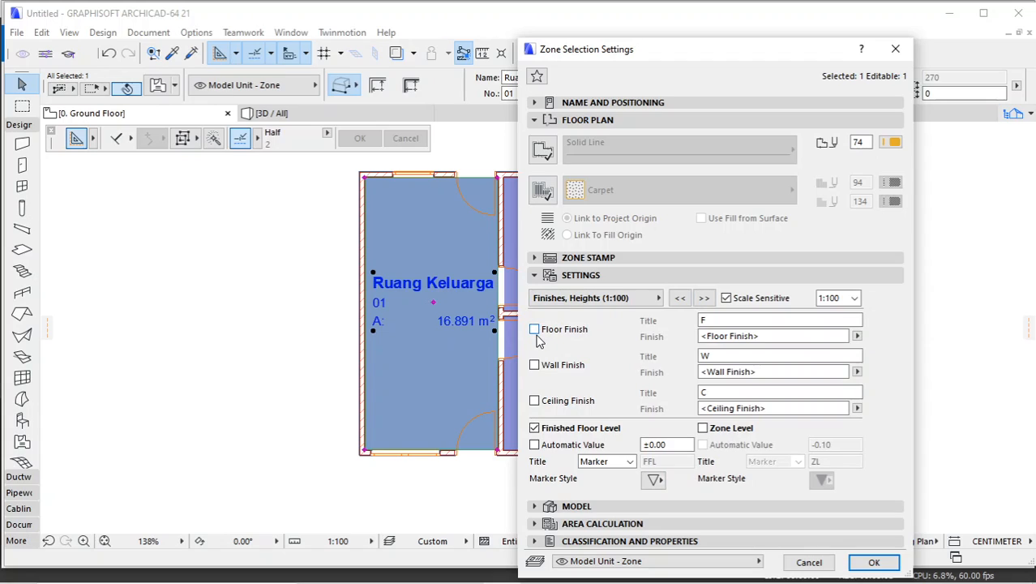
pyautogui.click(645, 334)
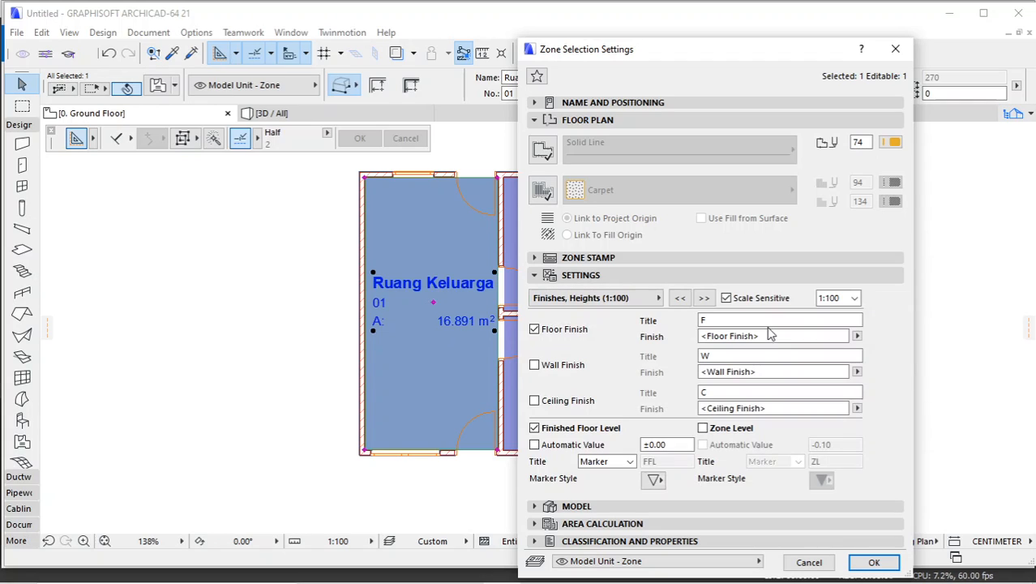
pyautogui.click(858, 336)
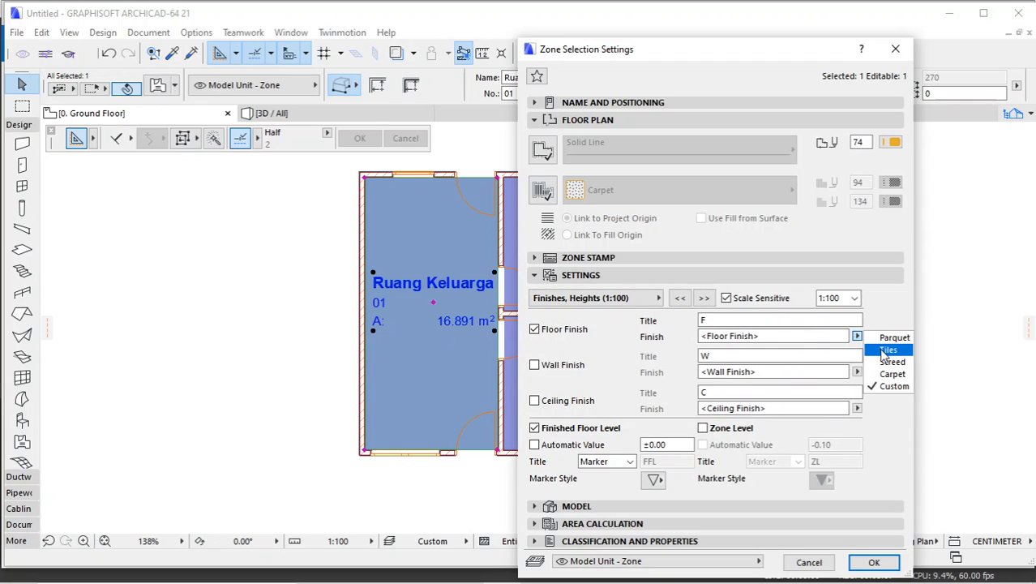
pyautogui.click(887, 351)
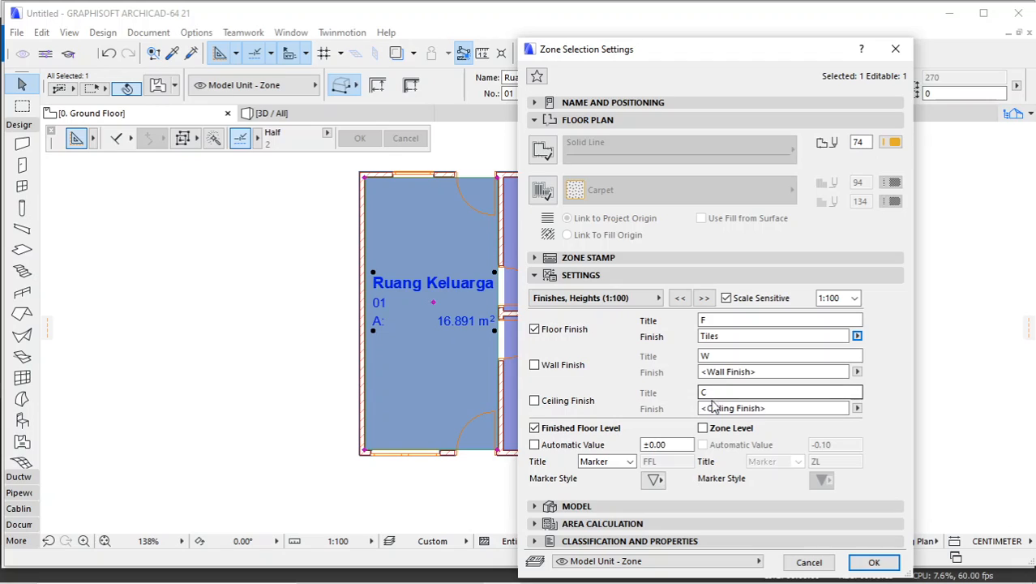
# Step: Turn on Window Area in the zone stamp's 1:100 area and volume settings
pyautogui.click(704, 299)
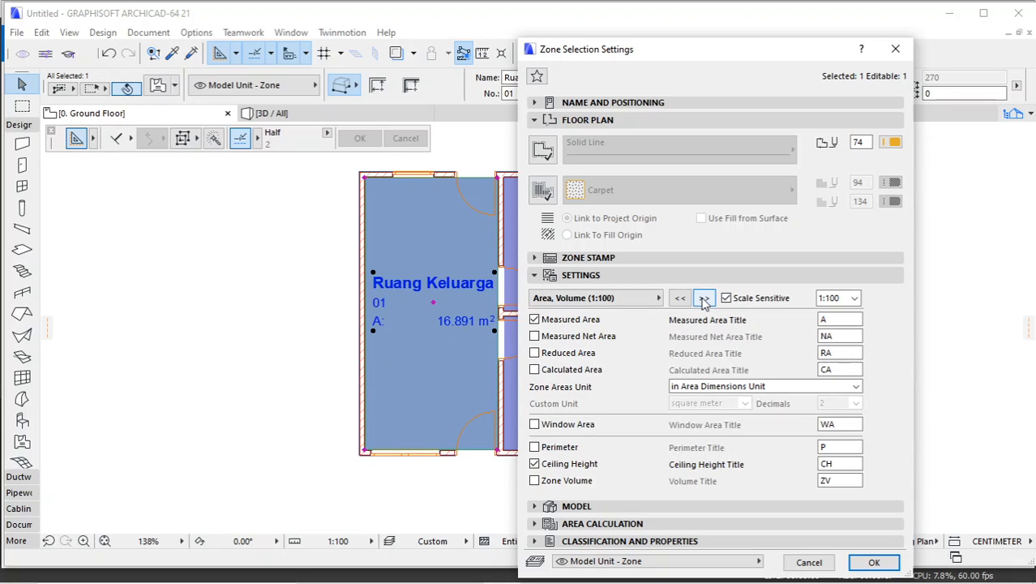
pyautogui.click(704, 299)
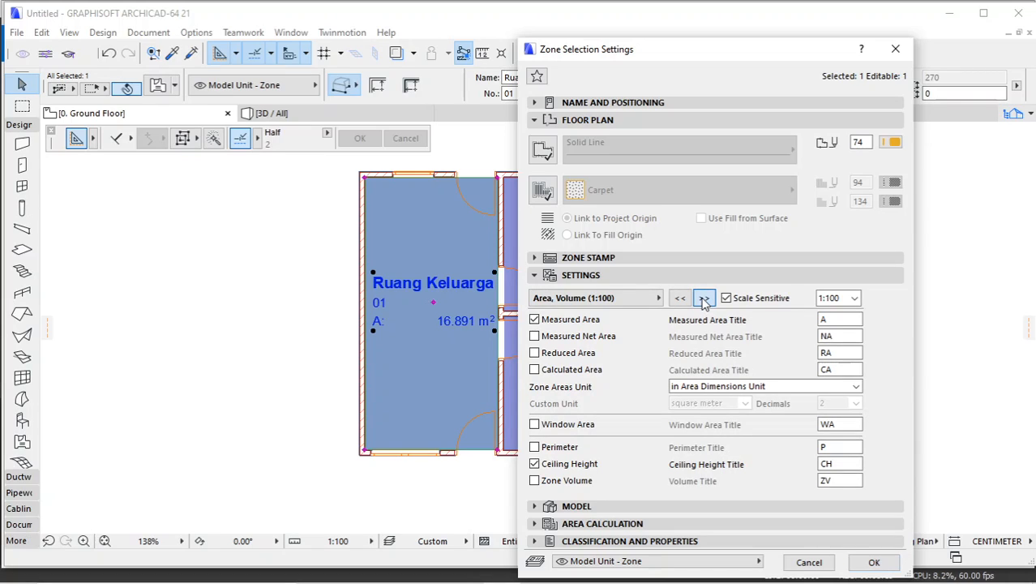
pyautogui.click(680, 298)
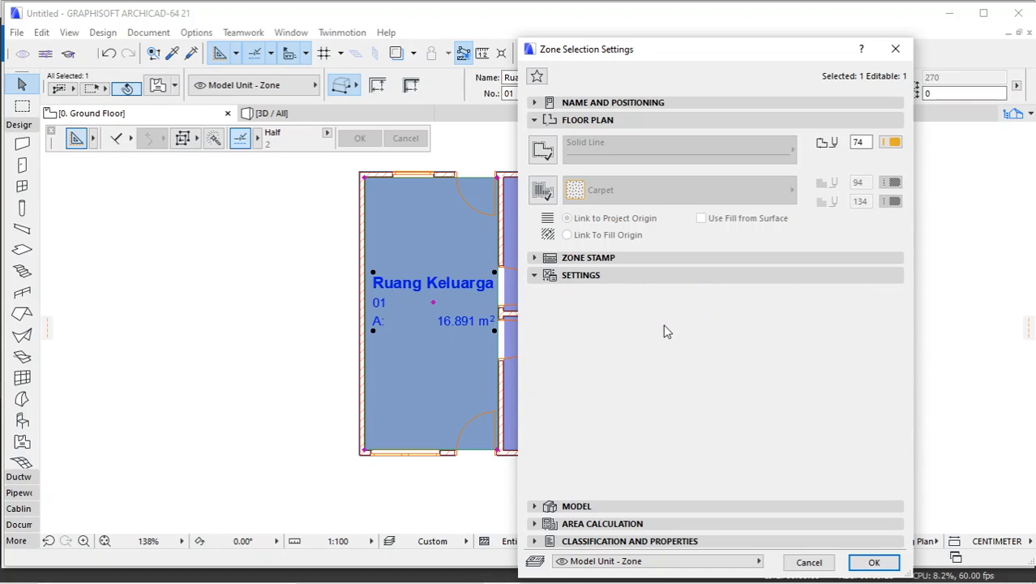
pyautogui.click(540, 427)
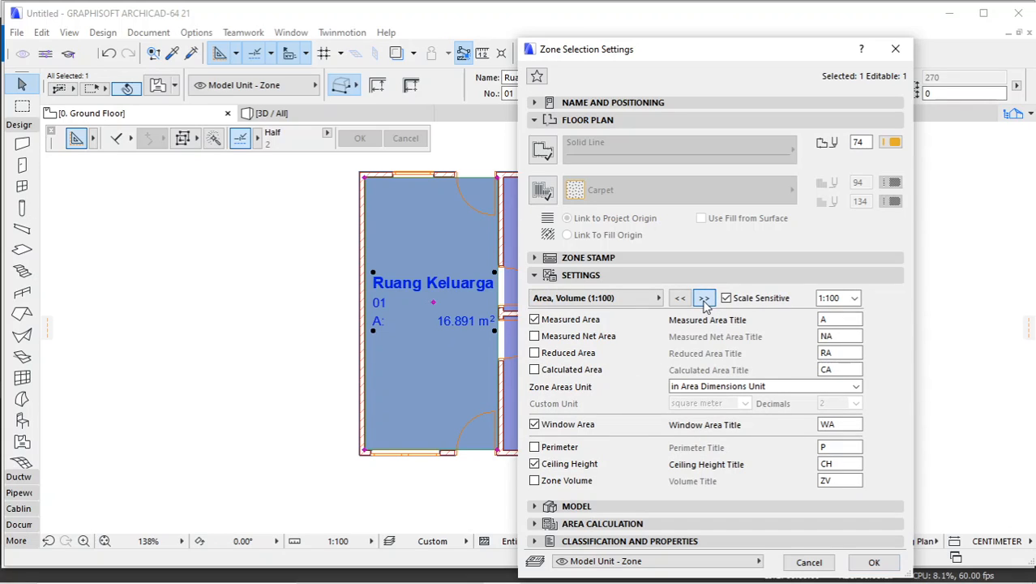
# Step: Set the 1:100 text size of the stamp's Zone Name, Zone No. and Text Block to 1 each
pyautogui.click(704, 299)
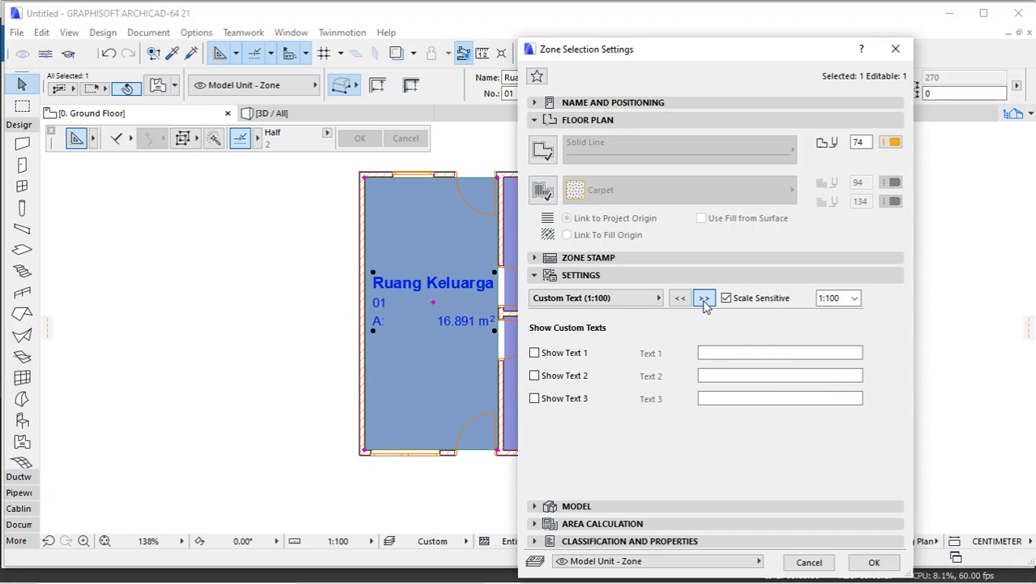
pyautogui.click(704, 299)
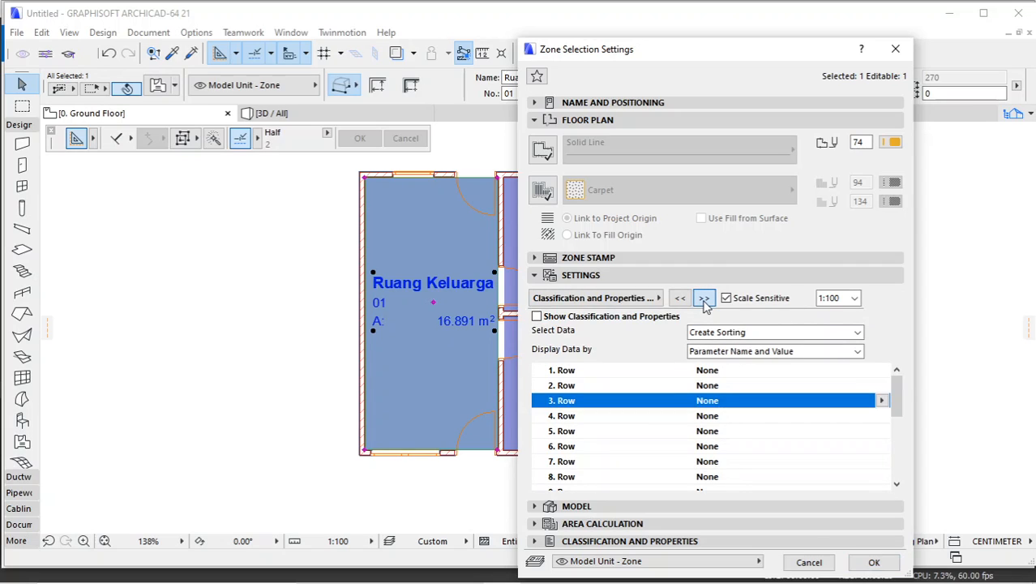
pyautogui.click(704, 299)
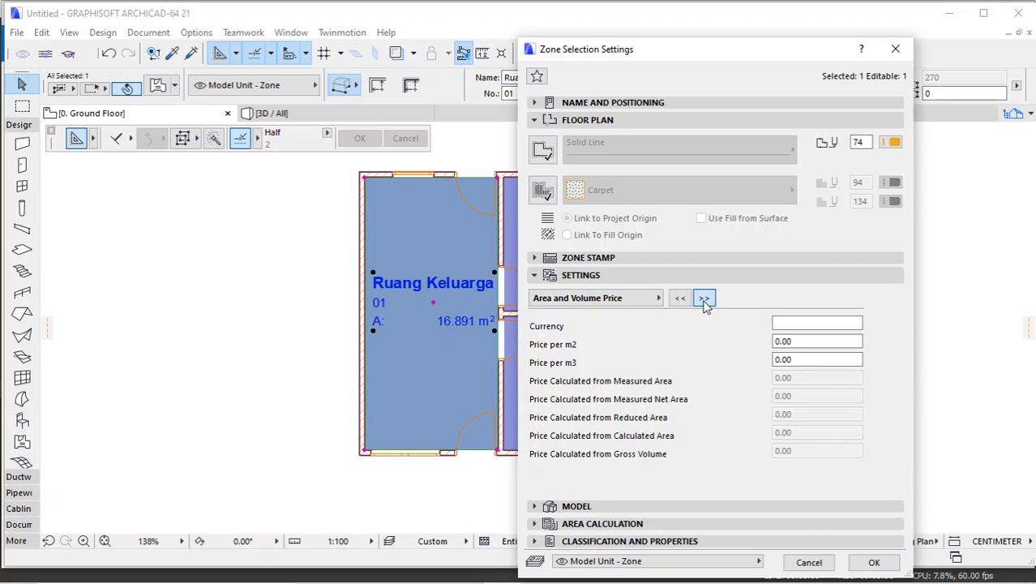
pyautogui.click(705, 307)
pyautogui.moveTo(727, 340); pyautogui.dragTo(702, 343)
pyautogui.write('1.00')
pyautogui.moveTo(739, 372); pyautogui.dragTo(714, 374)
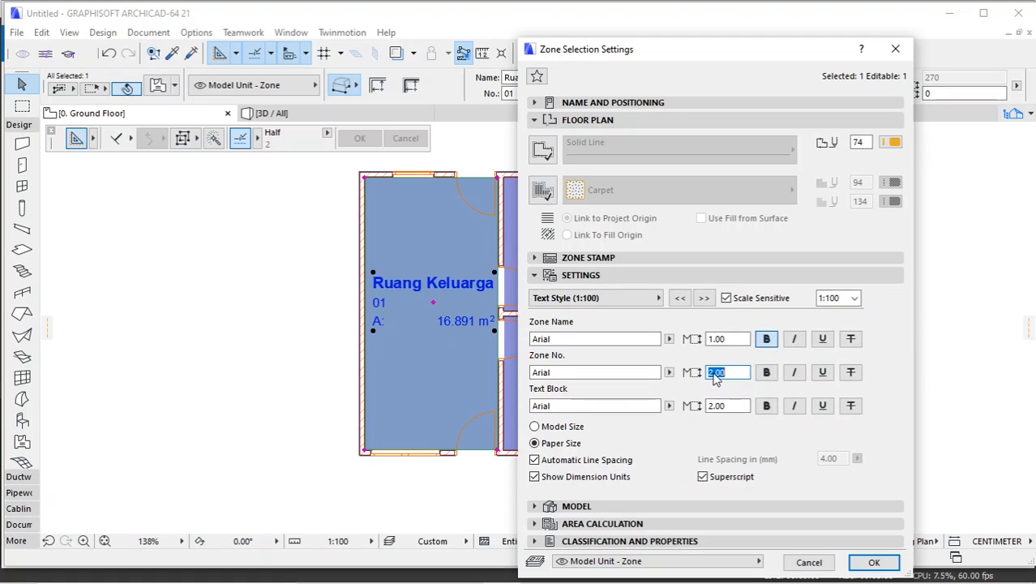
pyautogui.write('1.00')
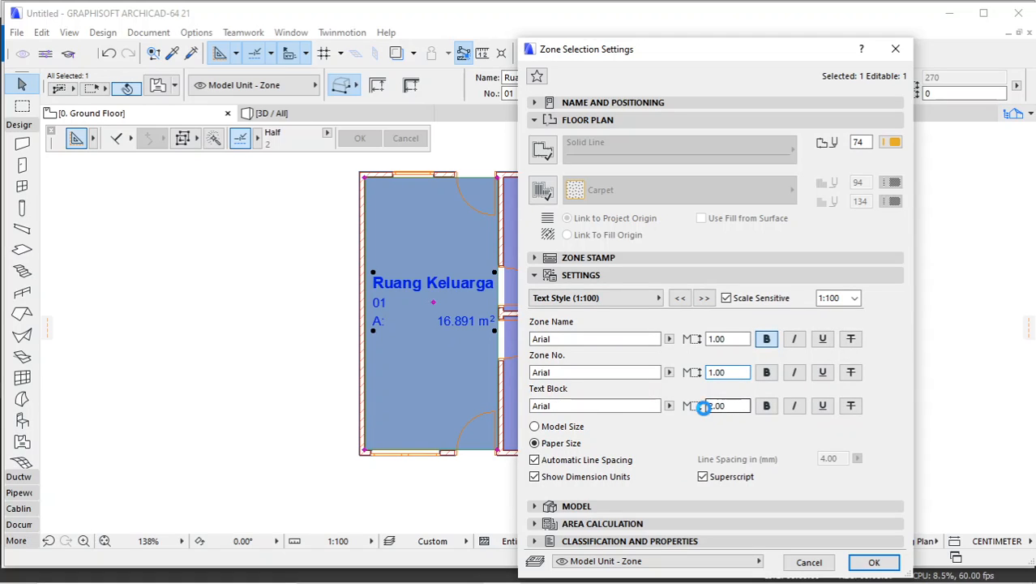
pyautogui.write('1')
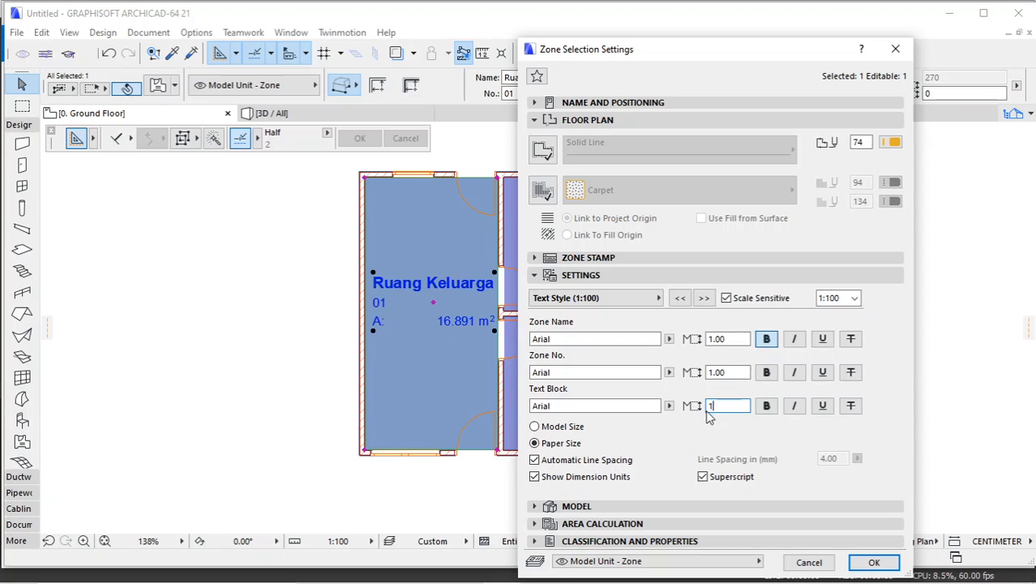
# Step: Give the 1:100 zone stamp an outlined frame with lines between the rows and apply the zone settings
pyautogui.click(704, 299)
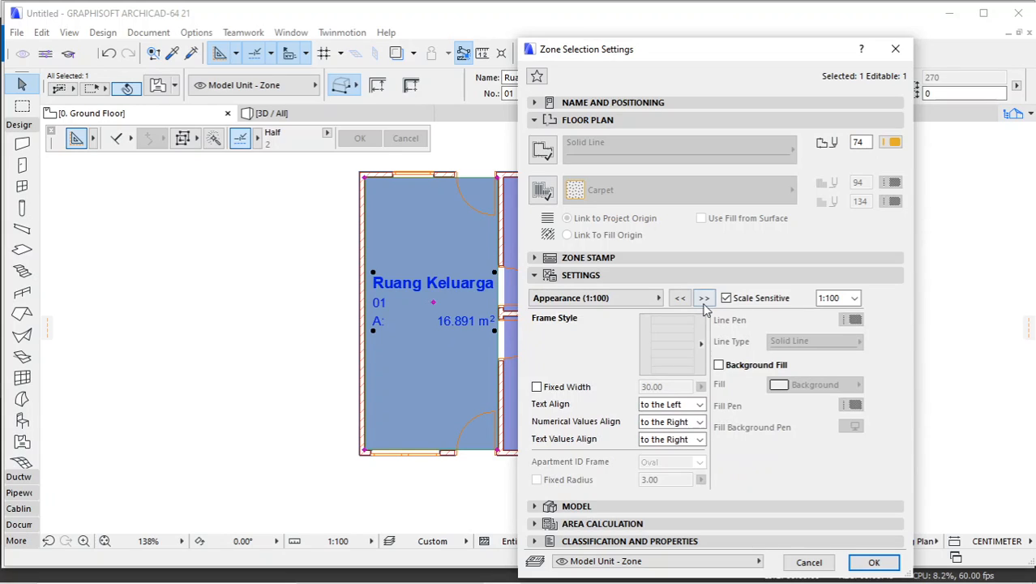
pyautogui.click(696, 347)
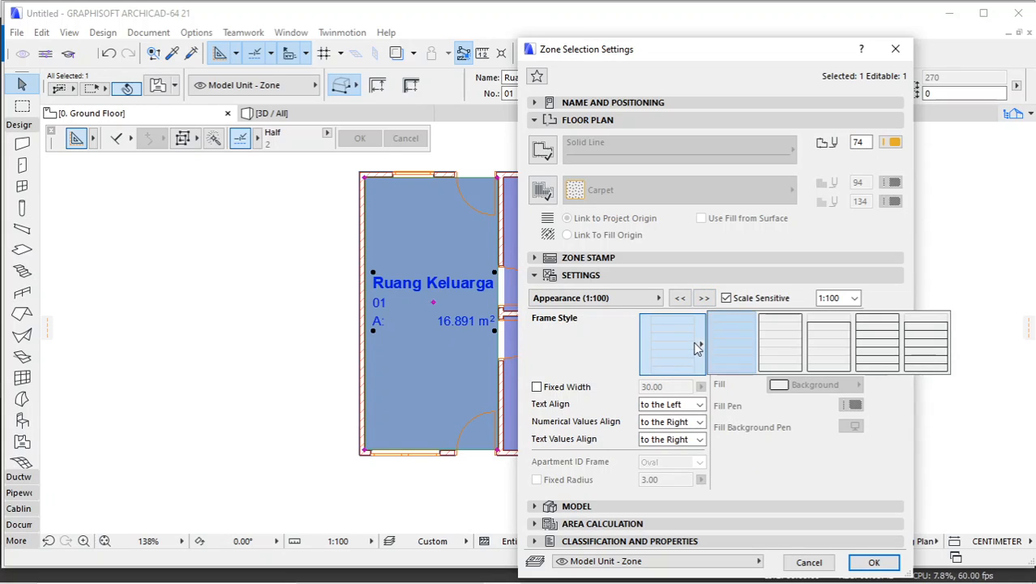
pyautogui.click(874, 342)
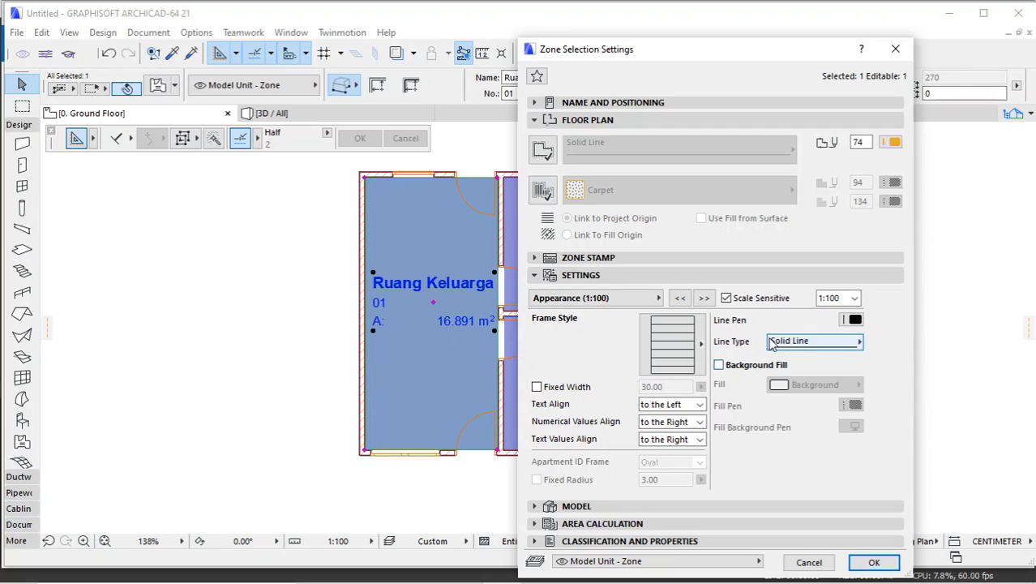
pyautogui.click(704, 298)
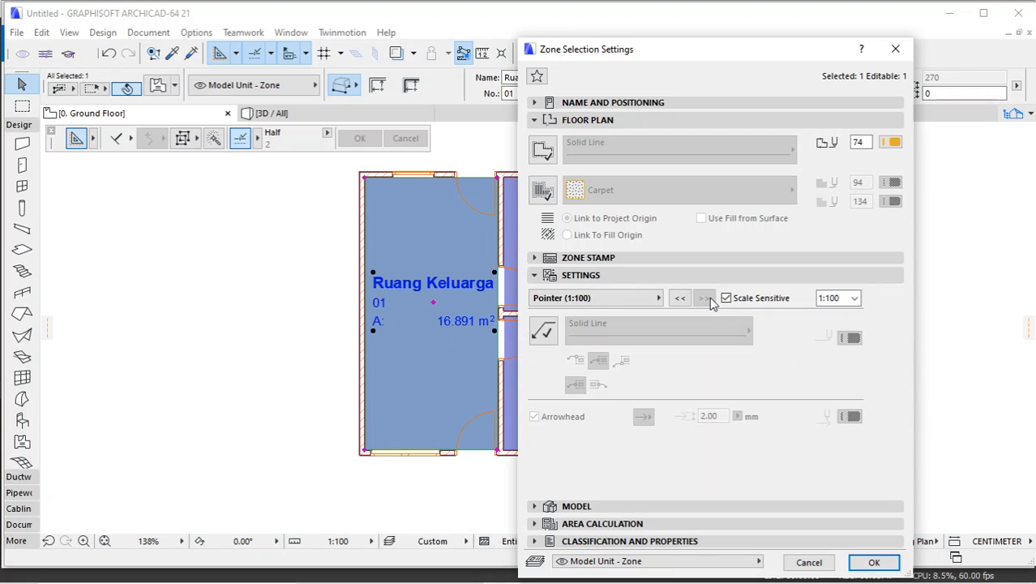
pyautogui.click(872, 562)
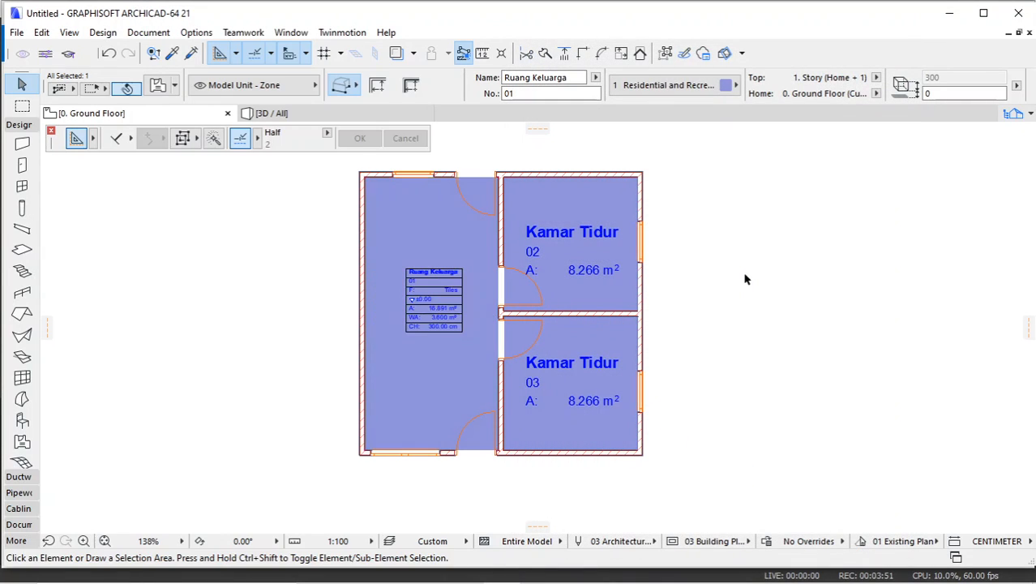
# Step: Examine the Ruang Keluarga zone's stamp on the floor plan for its frame, text size and listed data
pyautogui.click(745, 277)
pyautogui.scroll(4, 446, 294)
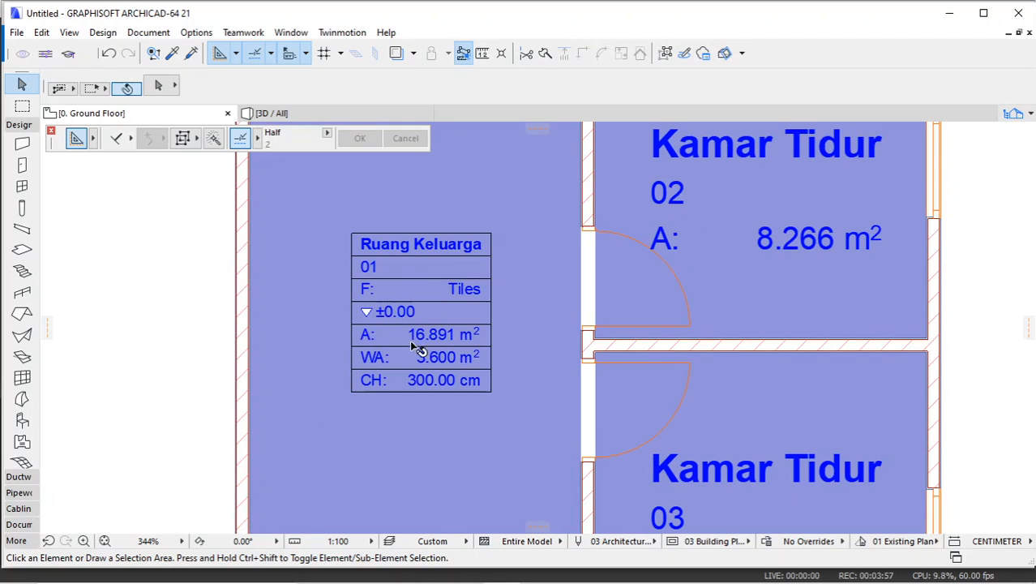
pyautogui.scroll(-4, 458, 299)
pyautogui.scroll(1, 456, 296)
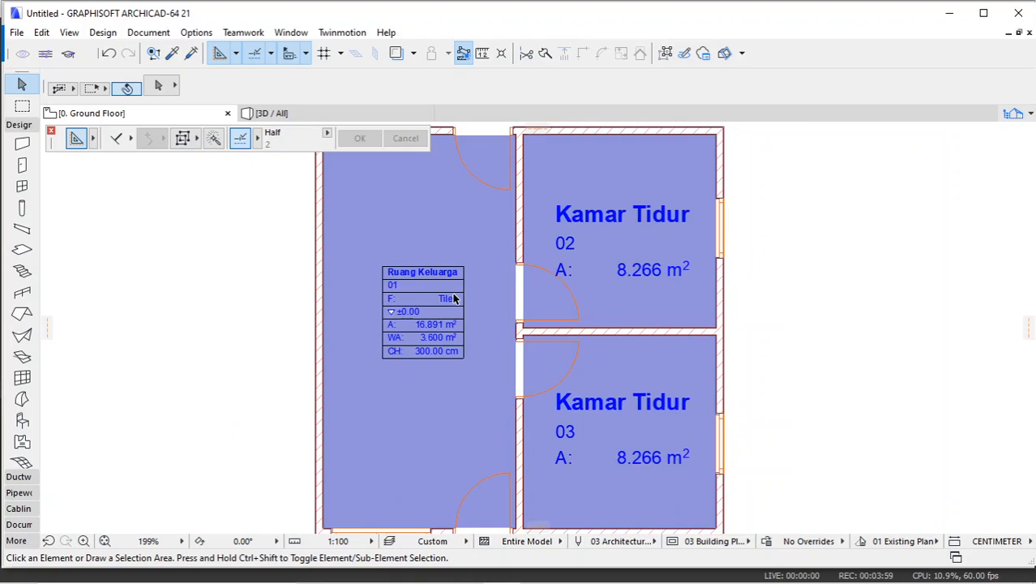
pyautogui.scroll(-1, 462, 272)
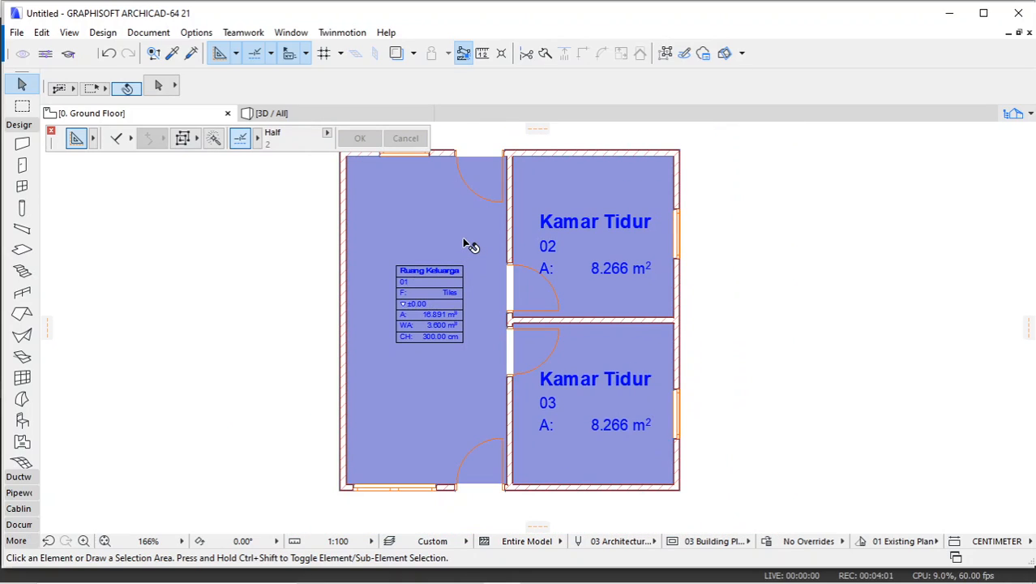
pyautogui.click(470, 246)
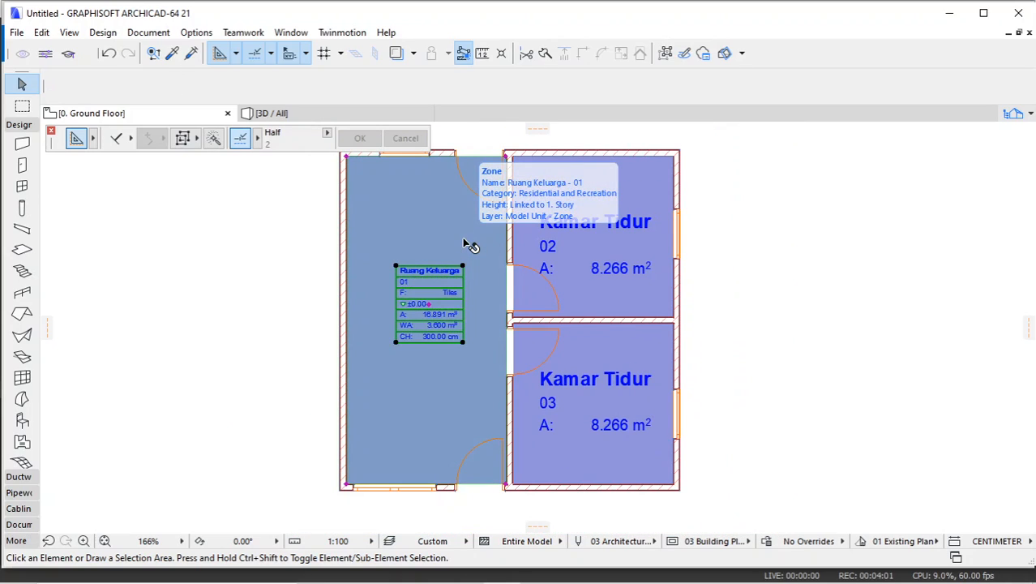
pyautogui.click(310, 237)
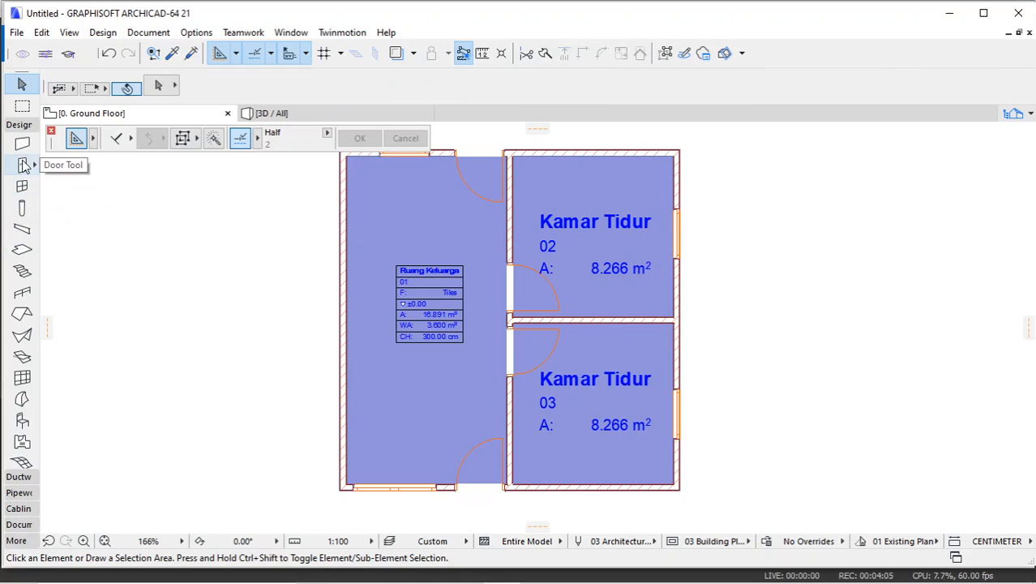
# Step: Activate the Slab tool and switch its default structure from composite to basic
pyautogui.click(22, 249)
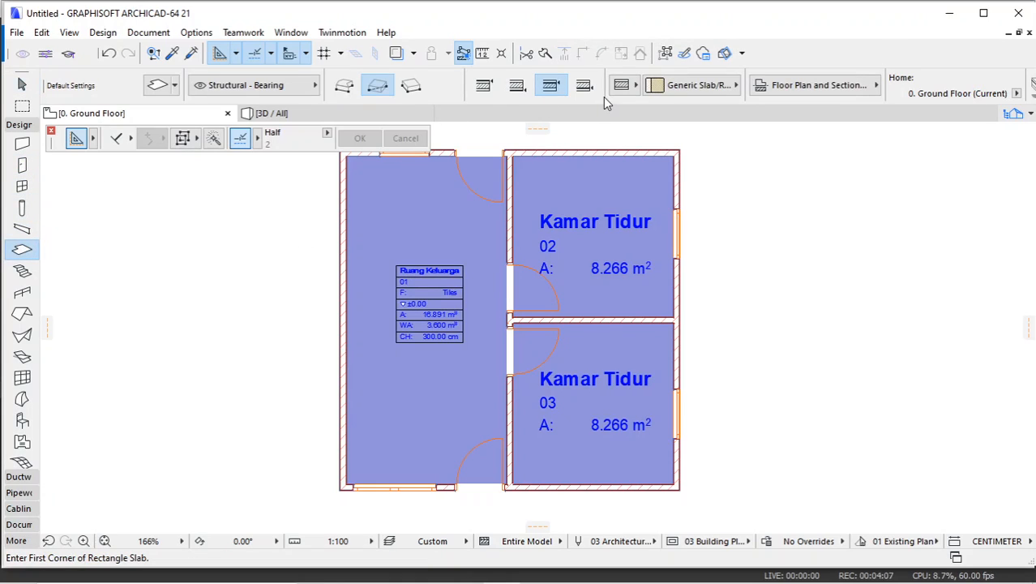
pyautogui.click(624, 85)
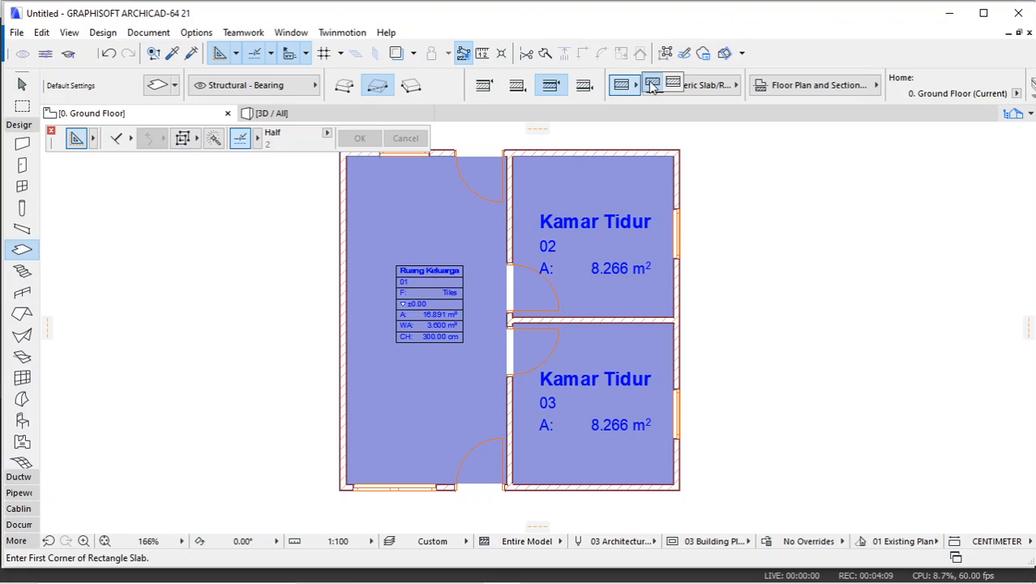
pyautogui.click(653, 86)
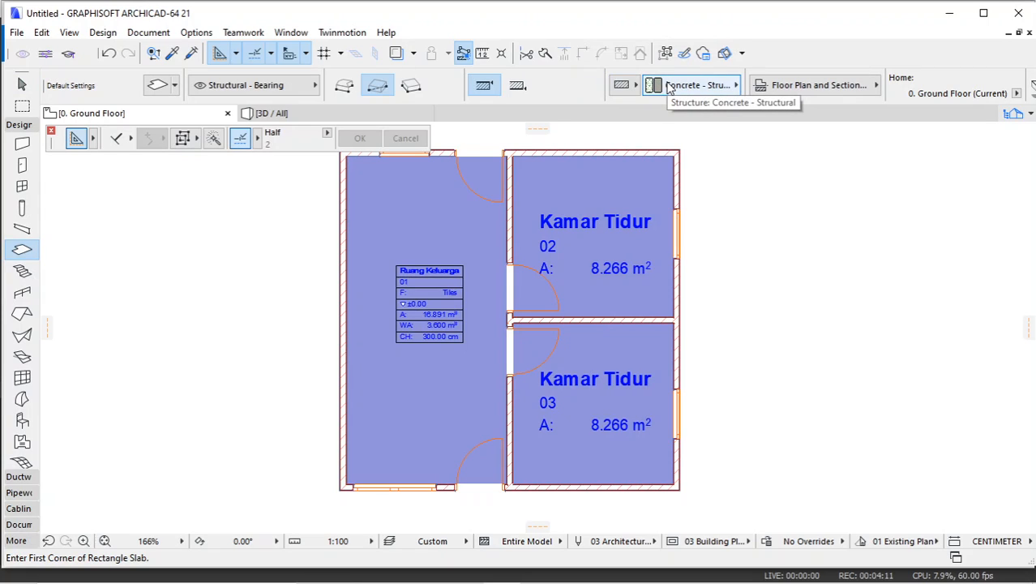
# Step: In the slab default settings, turn on Cover Fills and set the cover fill to Grid 60x60
pyautogui.click(155, 87)
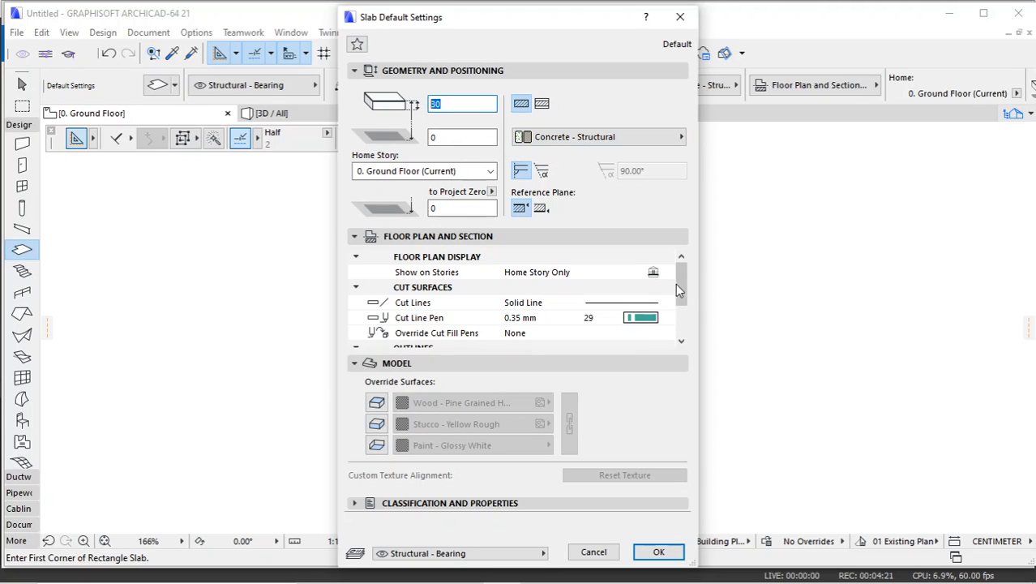
pyautogui.scroll(-3, 678, 289)
pyautogui.click(588, 333)
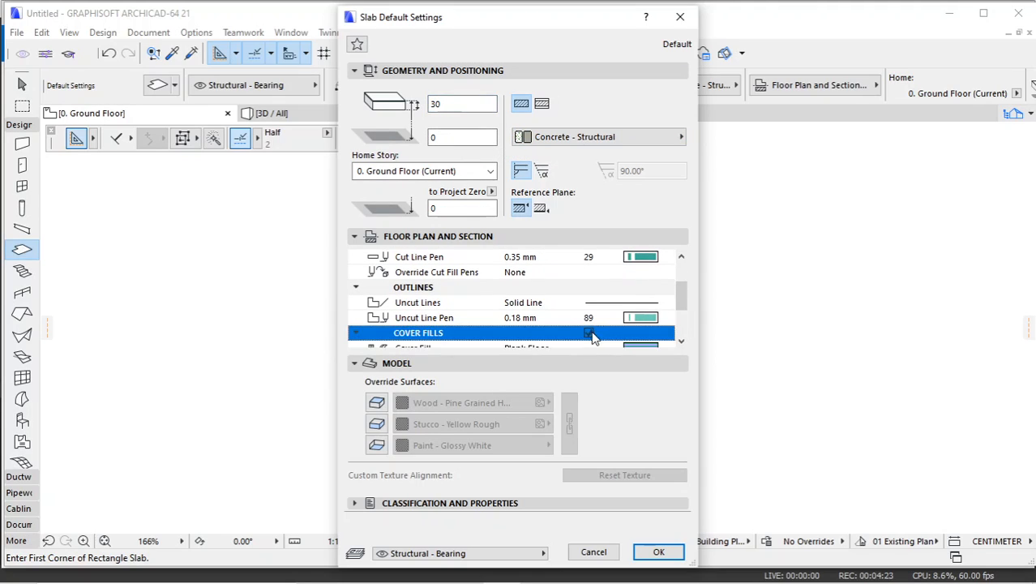
pyautogui.scroll(-4, 681, 308)
pyautogui.click(637, 294)
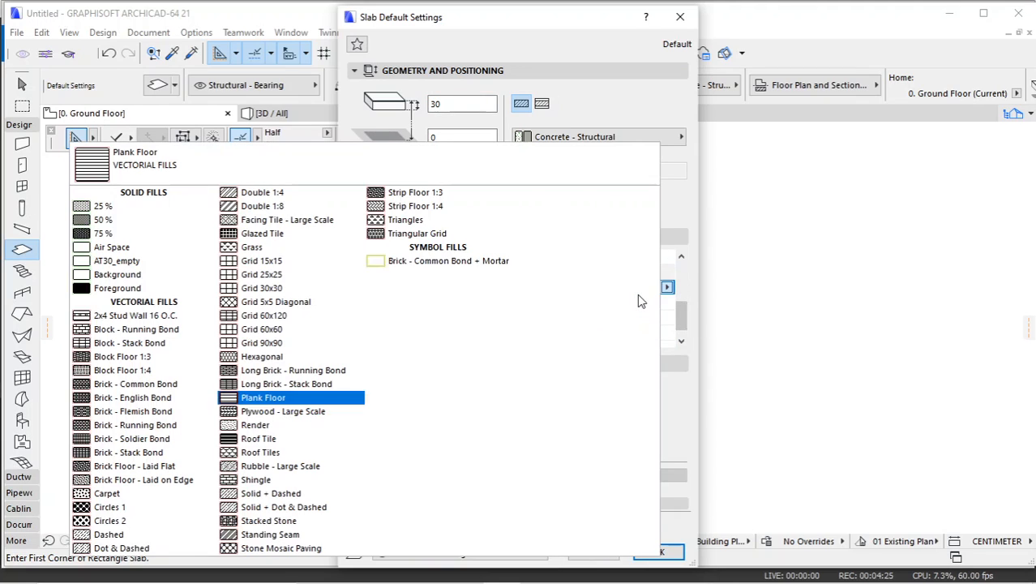
pyautogui.click(258, 326)
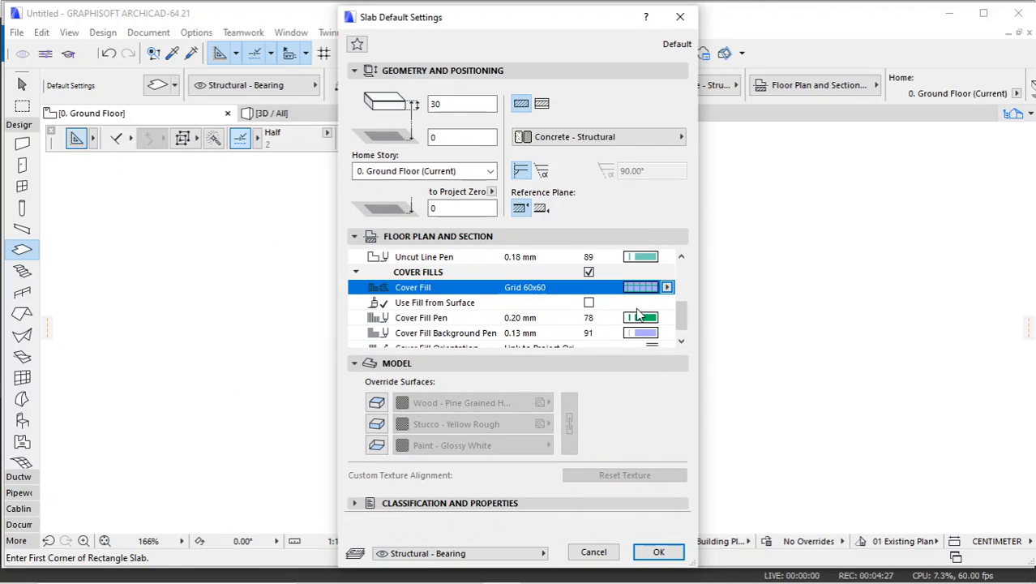
# Step: Set the slab's cover fill pen to 101 and its background pen to white pen 19, and apply the default settings
pyautogui.click(646, 320)
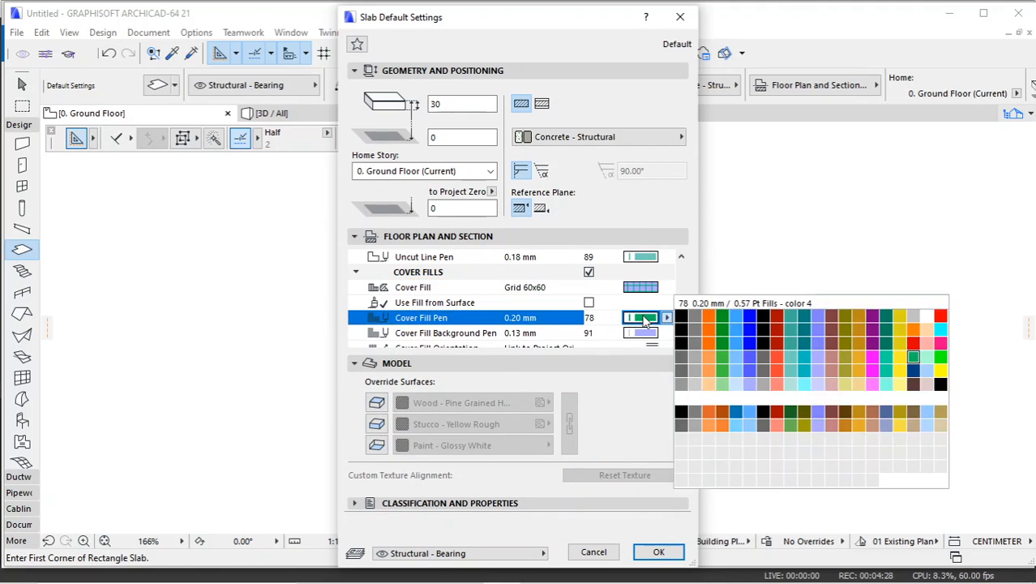
pyautogui.click(682, 380)
pyautogui.click(650, 336)
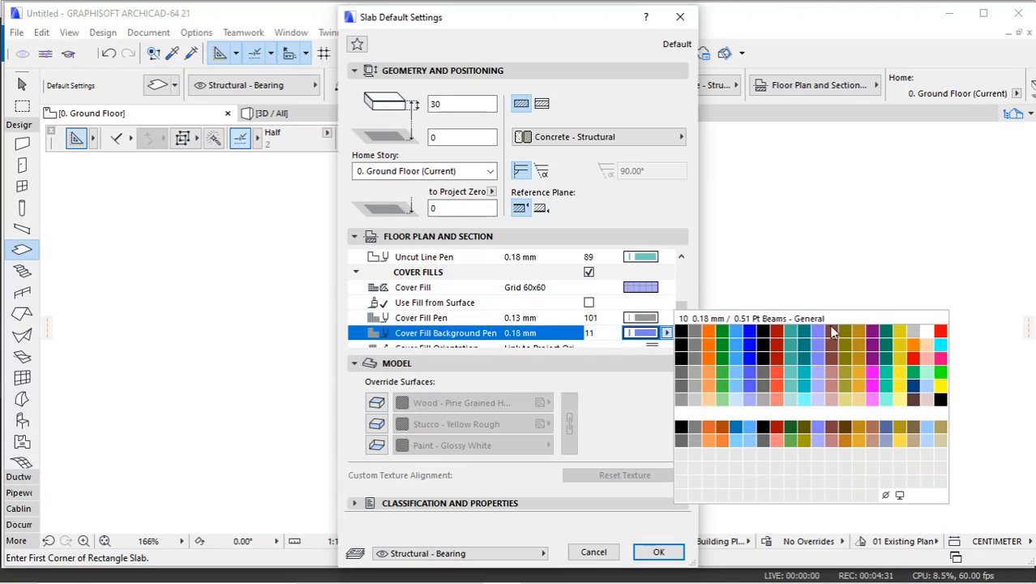
pyautogui.click(926, 332)
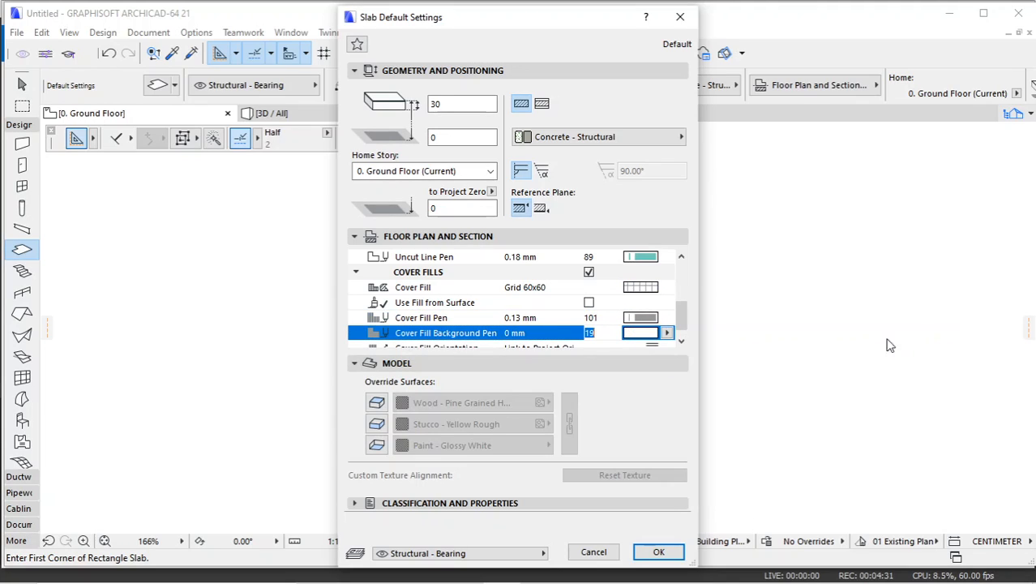
pyautogui.click(658, 553)
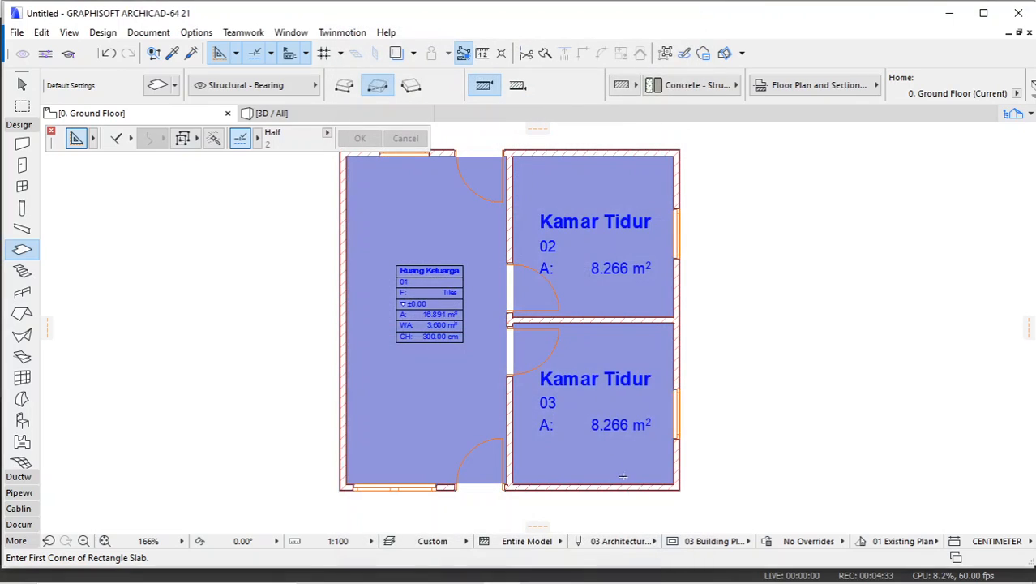
# Step: Create a Grid 60x60 floor slab filling the Ruang Keluarga room, traced automatically from its enclosing walls
pyautogui.click(213, 138)
pyautogui.click(368, 191)
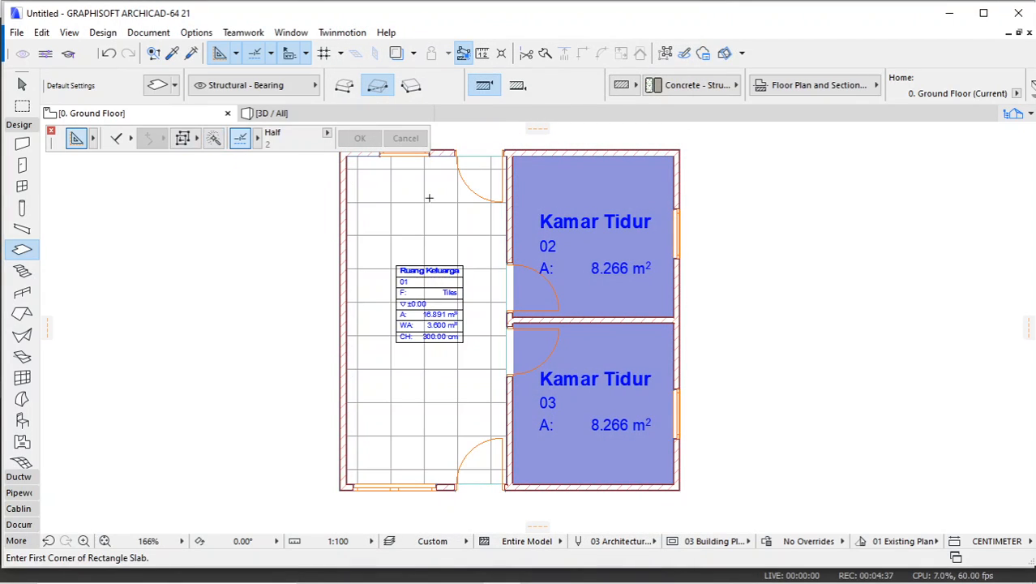
pyautogui.press('Escape')
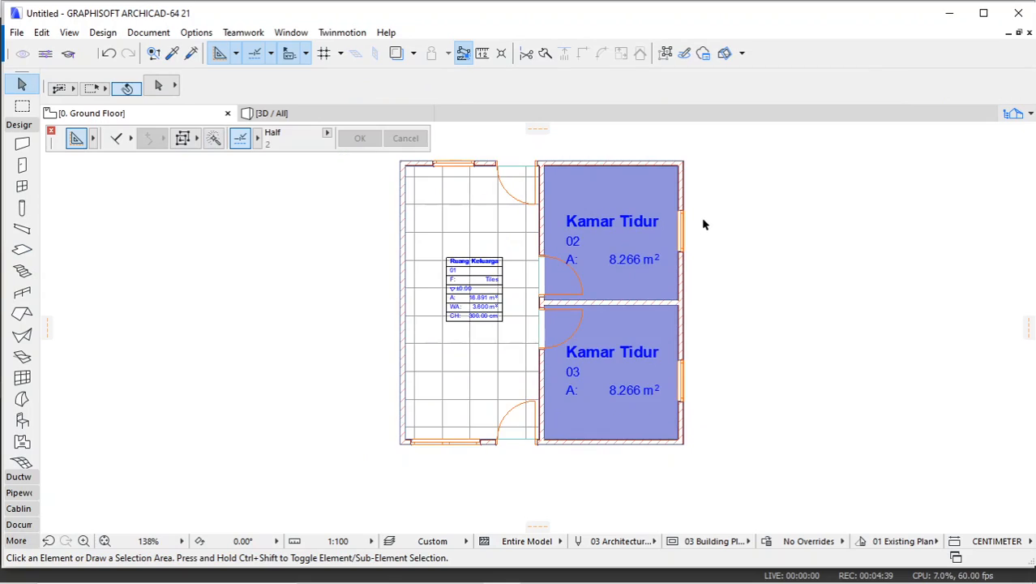
pyautogui.scroll(2, 465, 317)
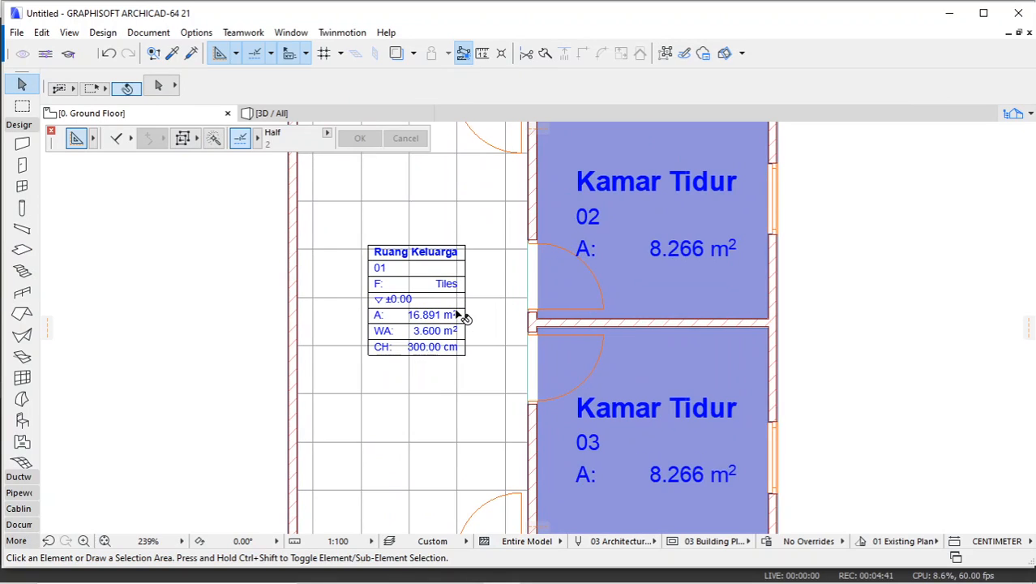
pyautogui.scroll(-4, 436, 292)
pyautogui.scroll(2, 511, 223)
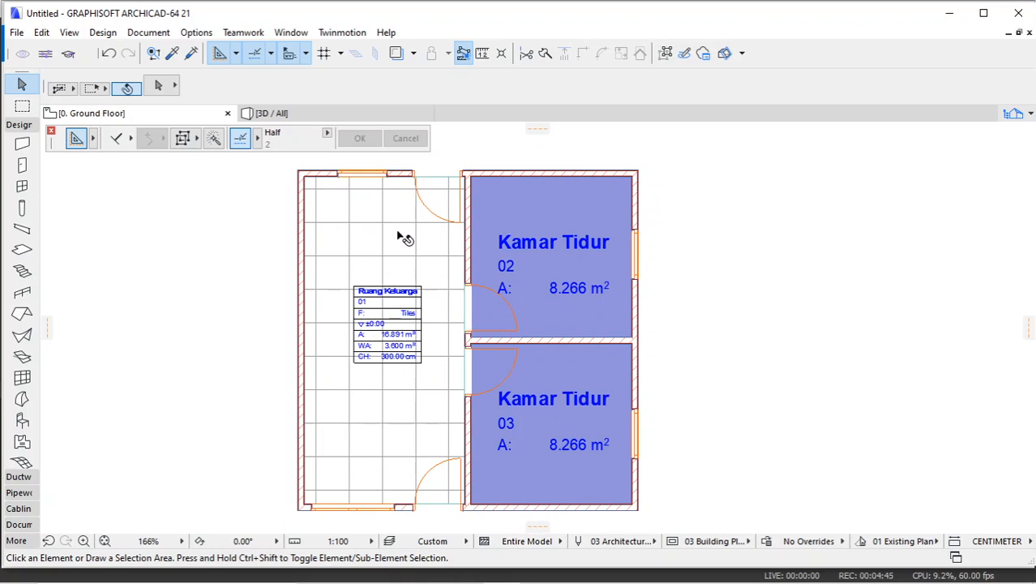
# Step: Try to transfer the Ruang Keluarga slab's parameters onto the Kamar Tidur 02 room and undo the resulting zone change
pyautogui.click(172, 53)
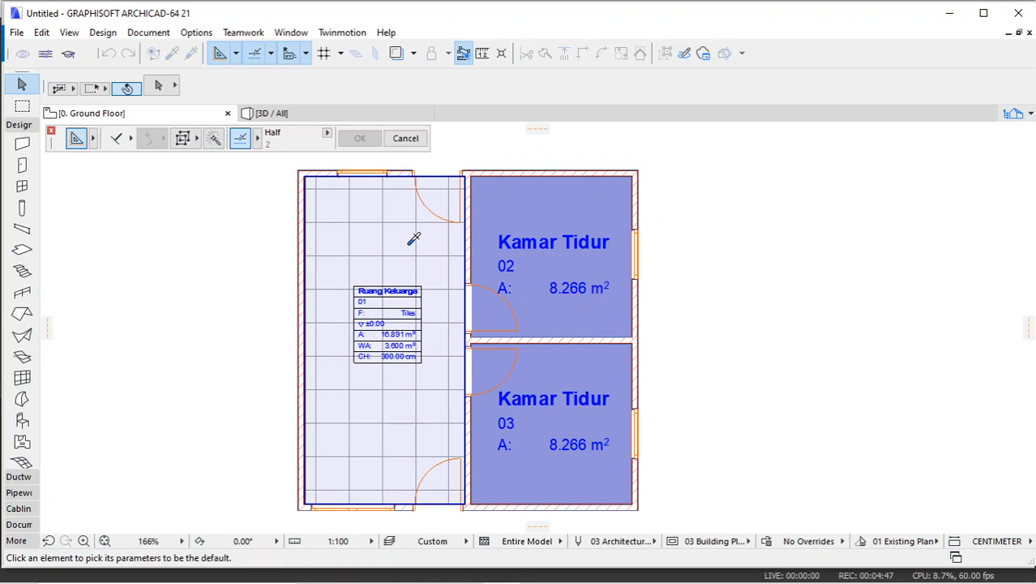
pyautogui.click(409, 240)
pyautogui.click(192, 54)
pyautogui.click(537, 211)
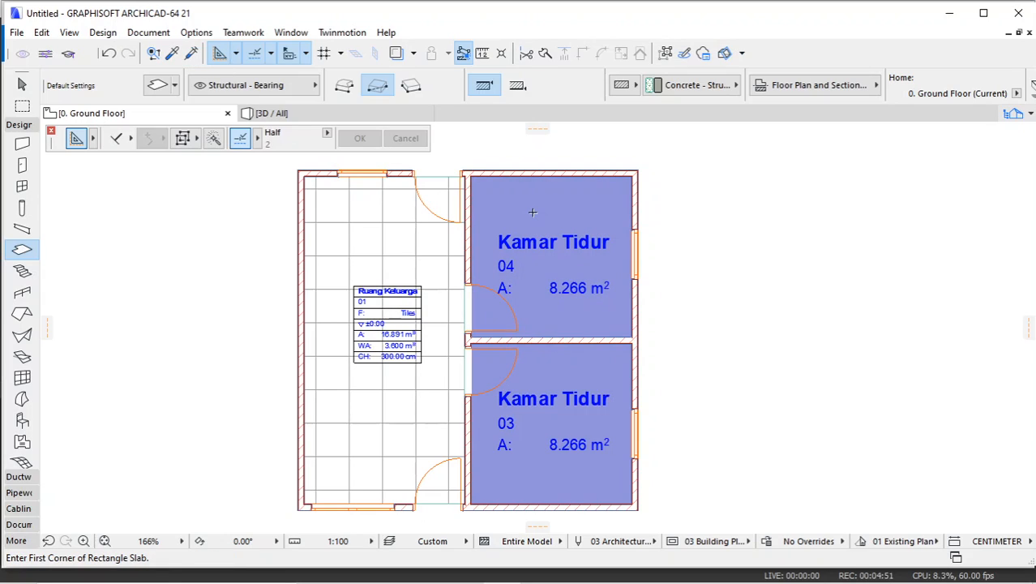
pyautogui.hotkey('ctrl', 'z')
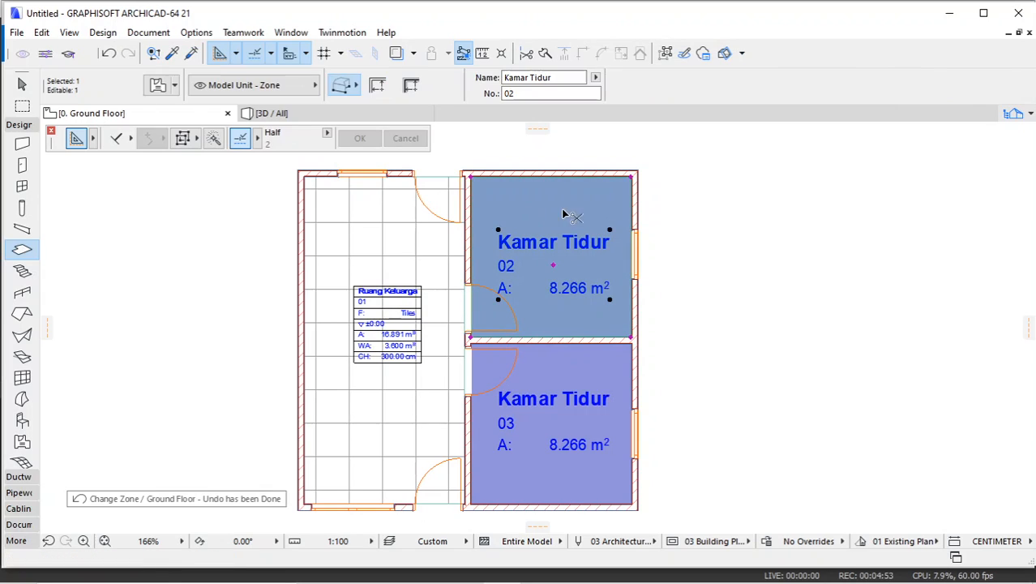
pyautogui.press('Escape')
pyautogui.press('Escape')
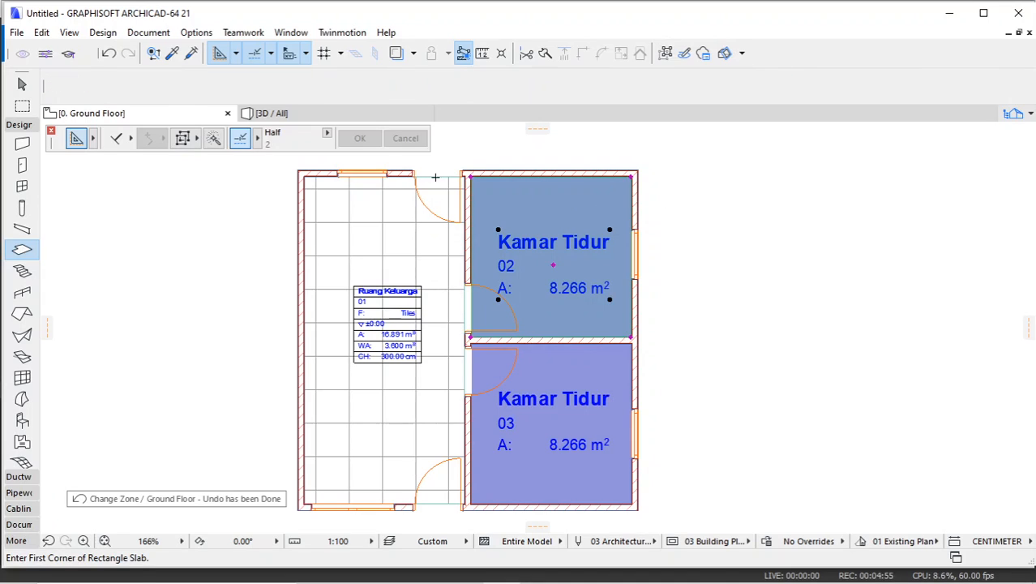
# Step: Pick up the Ruang Keluarga slab's parameters and create matching tiled slabs traced from the walls of both Kamar Tidur rooms
pyautogui.click(416, 223)
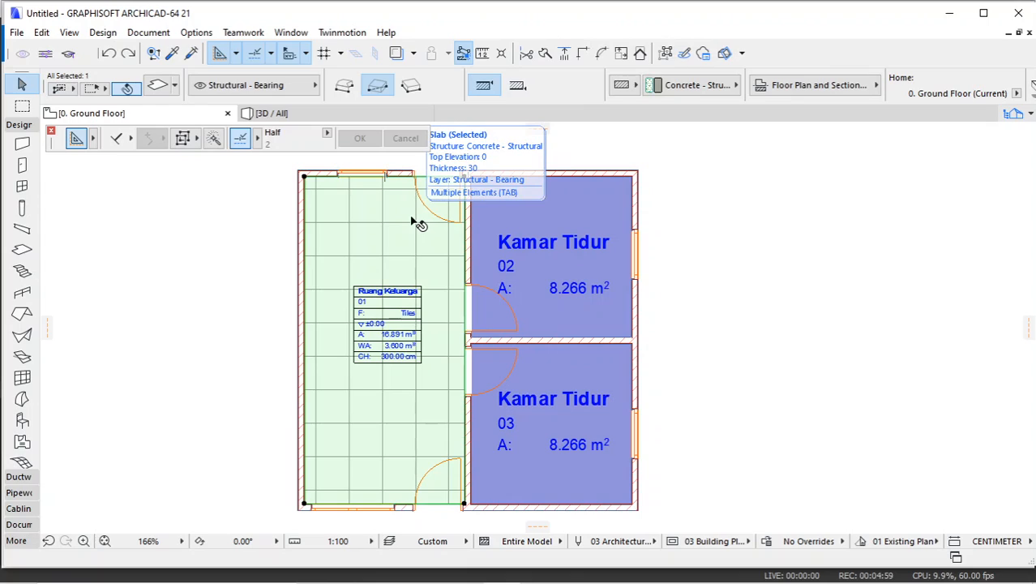
pyautogui.keyDown('alt'); pyautogui.click(412, 219); pyautogui.keyUp('alt')
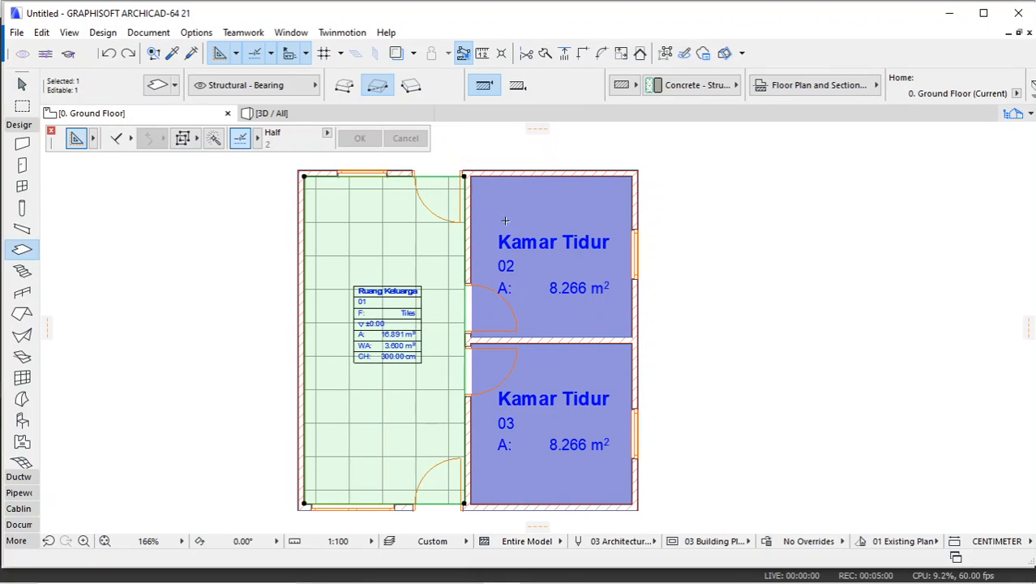
pyautogui.click(553, 217)
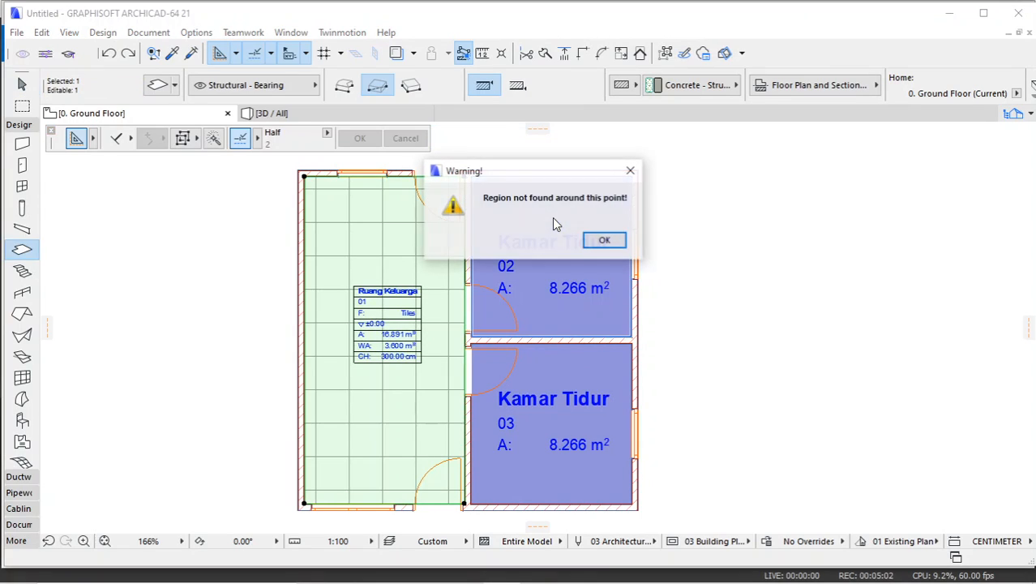
pyautogui.click(604, 240)
pyautogui.press('Escape')
pyautogui.press('space')
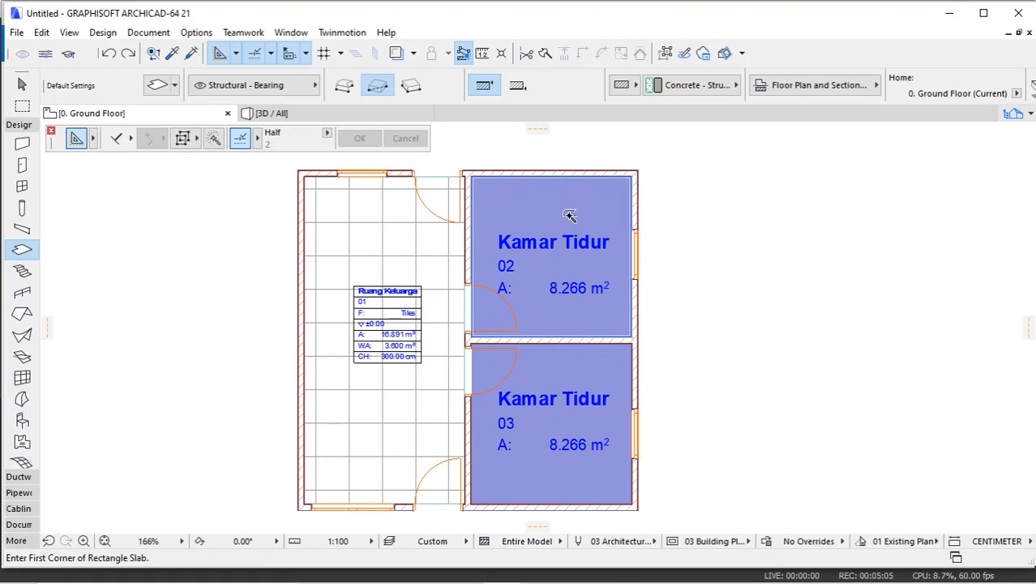
pyautogui.click(570, 215)
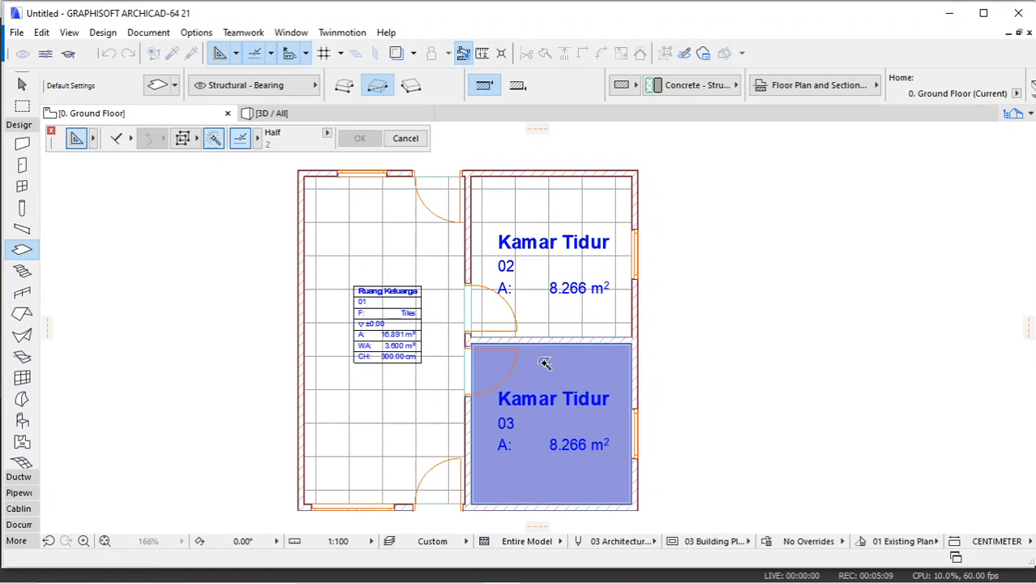
pyautogui.click(546, 360)
pyautogui.scroll(-1, 674, 320)
pyautogui.scroll(2, 446, 280)
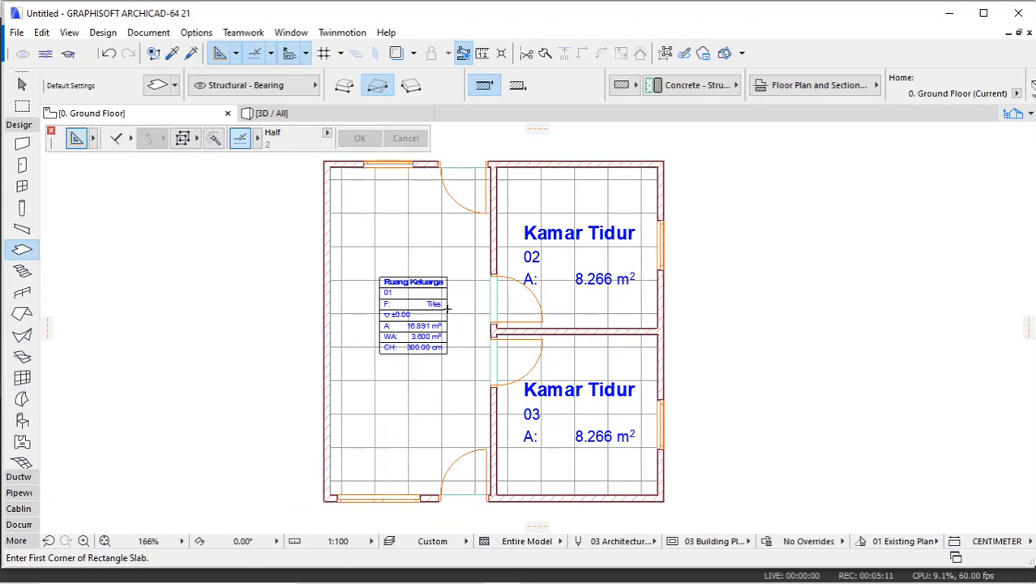
pyautogui.press('Escape')
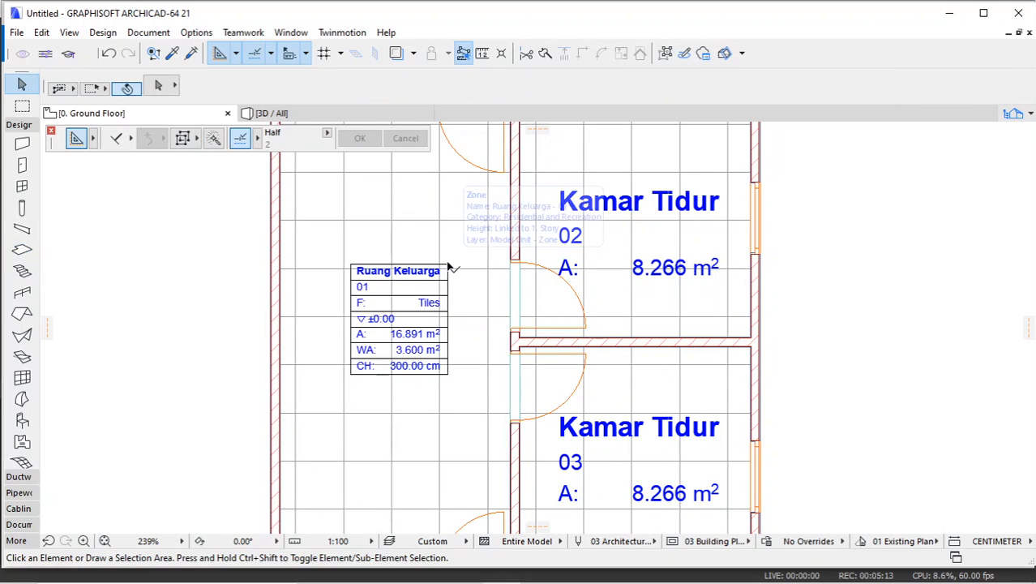
pyautogui.keyDown('alt'); pyautogui.click(449, 263); pyautogui.keyUp('alt')
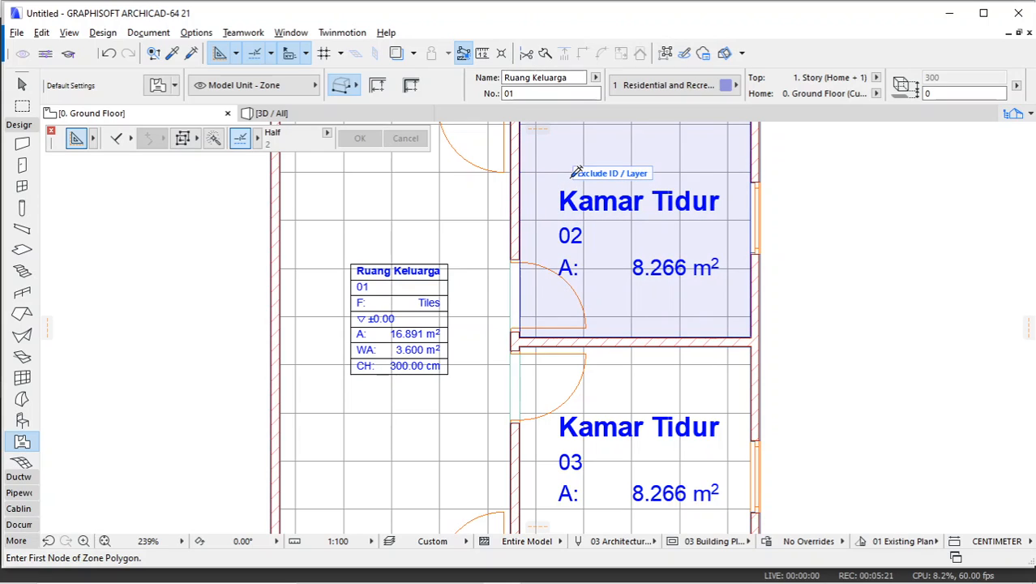
pyautogui.press('Escape')
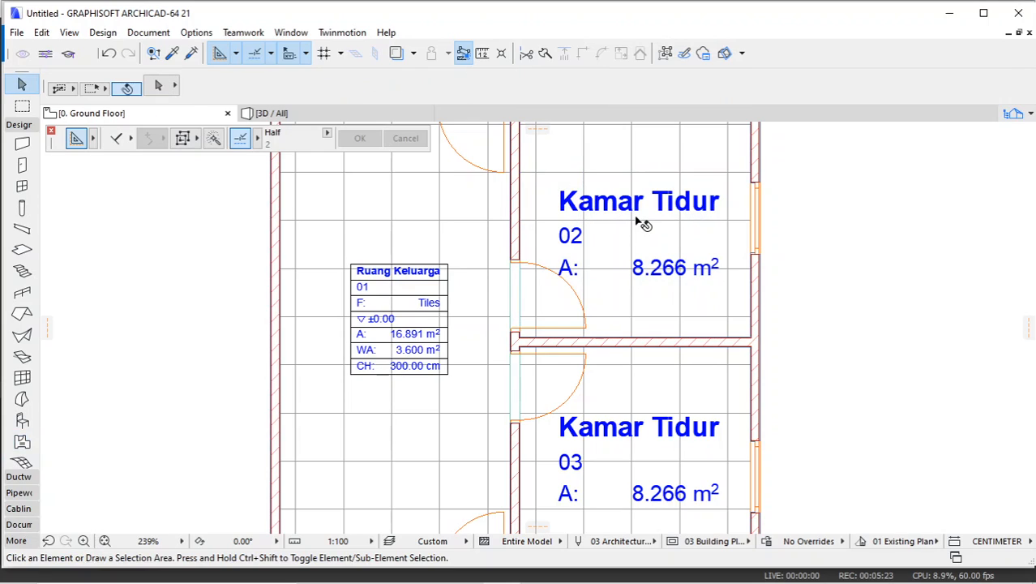
pyautogui.scroll(-3, 641, 221)
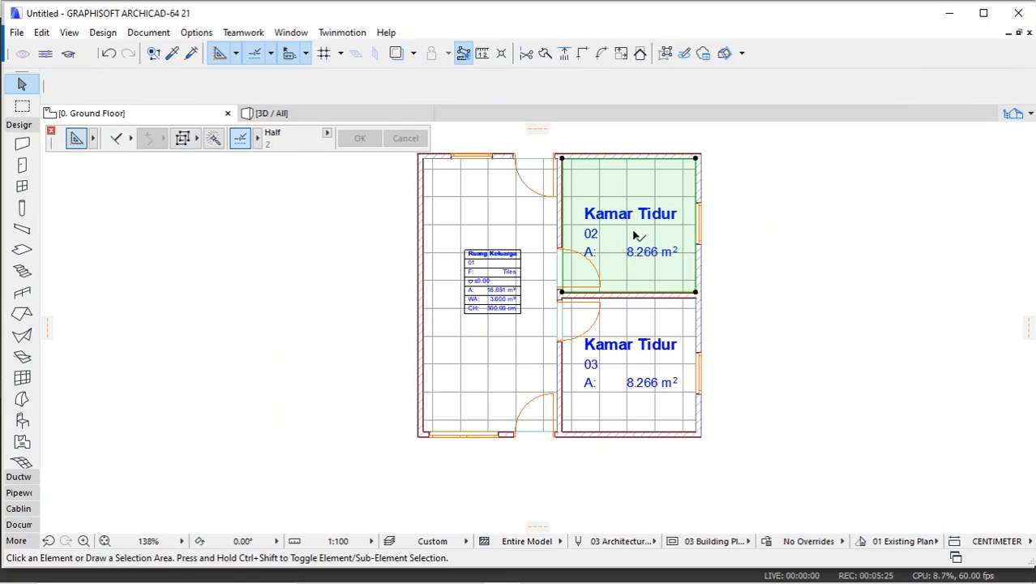
pyautogui.click(635, 234)
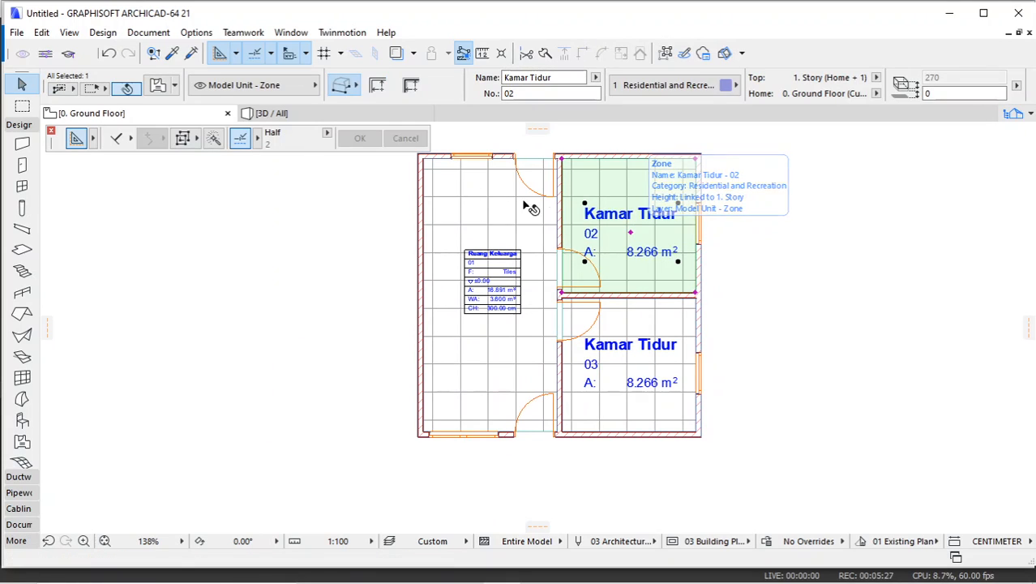
pyautogui.click(771, 237)
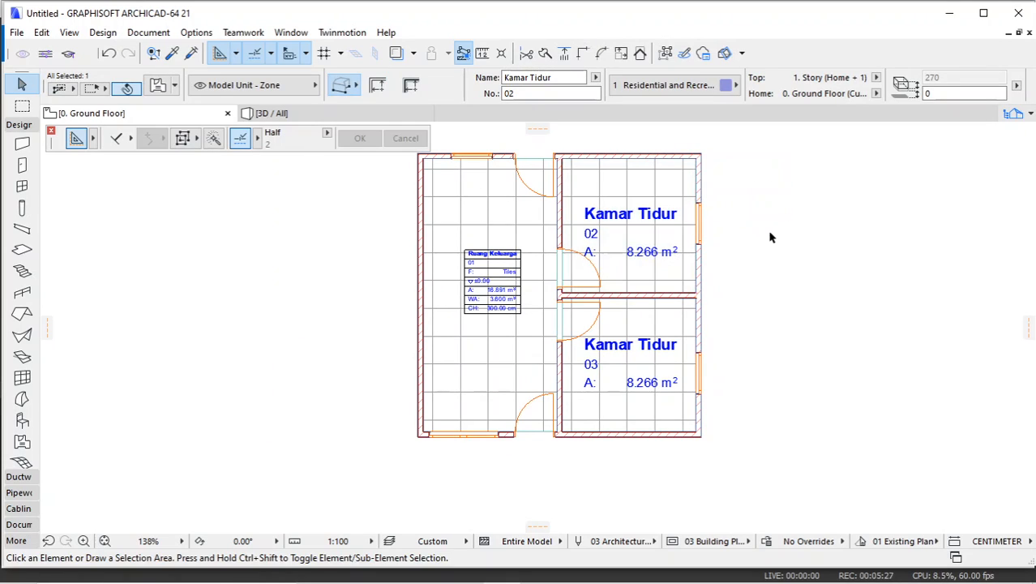
# Step: Pick up the Ruang Keluarga zone's parameters and transfer them, including the framed stamp, to the Kamar Tidur 02 zone
pyautogui.keyDown('alt'); pyautogui.click(527, 244); pyautogui.keyUp('alt')
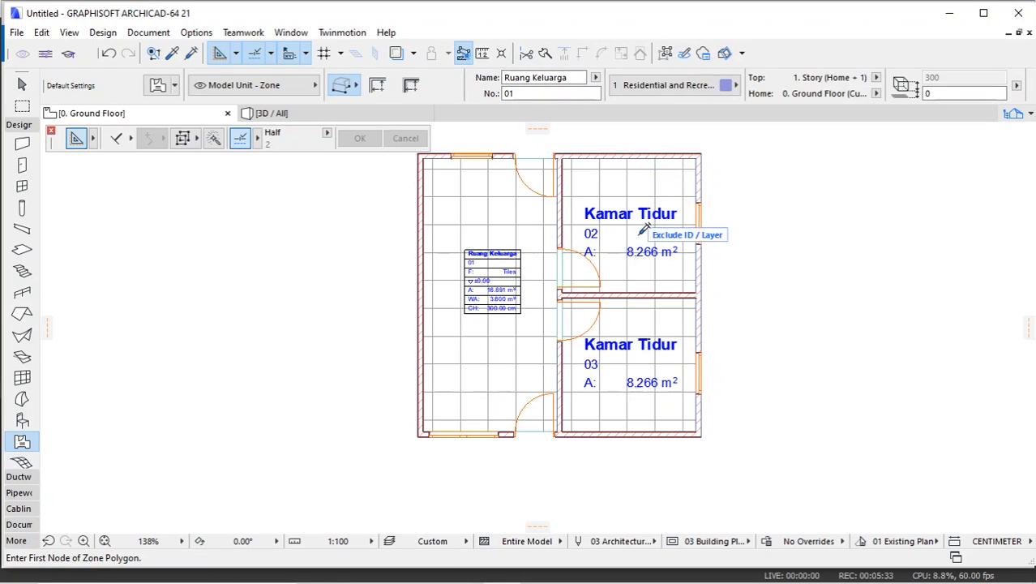
pyautogui.keyDown('ctrl'); pyautogui.keyDown('alt'); pyautogui.click(635, 235); pyautogui.keyUp('alt'); pyautogui.keyUp('ctrl')
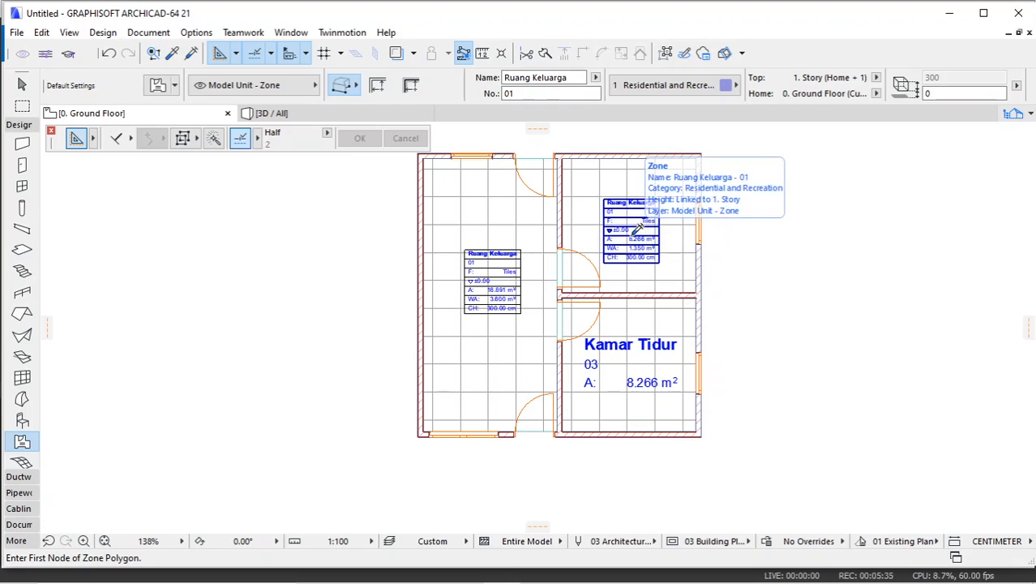
pyautogui.scroll(4, 645, 212)
pyautogui.press('Escape')
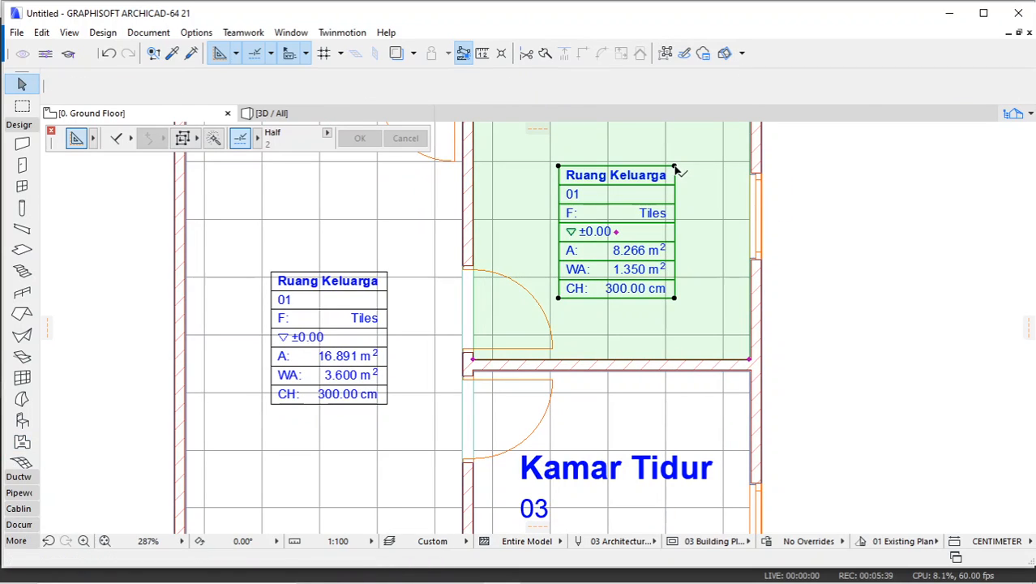
# Step: Rename the zone in the room above Kamar Tidur 03 as Kamar Tidur and set its number to 02
pyautogui.click(637, 134)
pyautogui.doubleClick(534, 76)
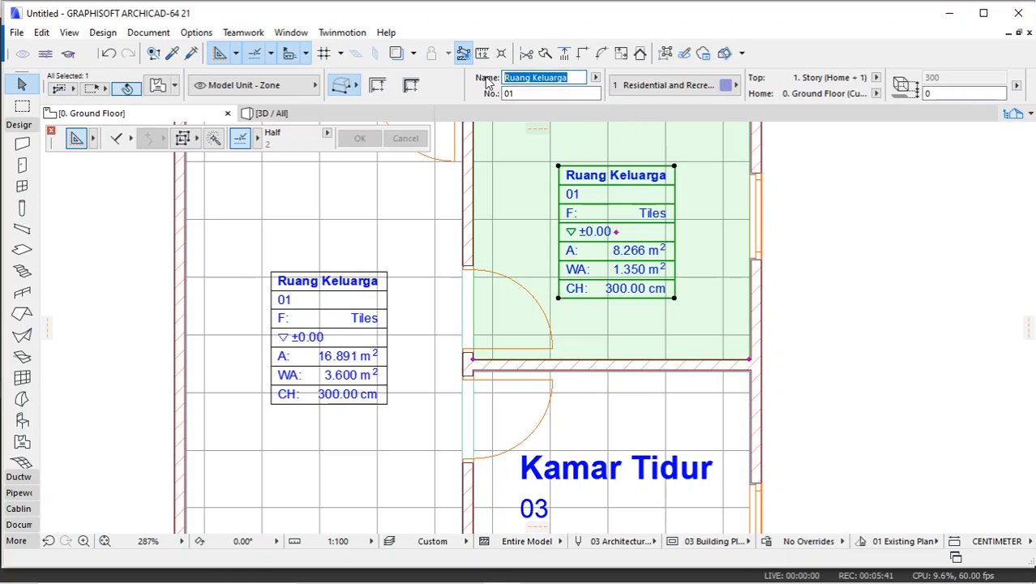
pyautogui.write('Kamar Tidur')
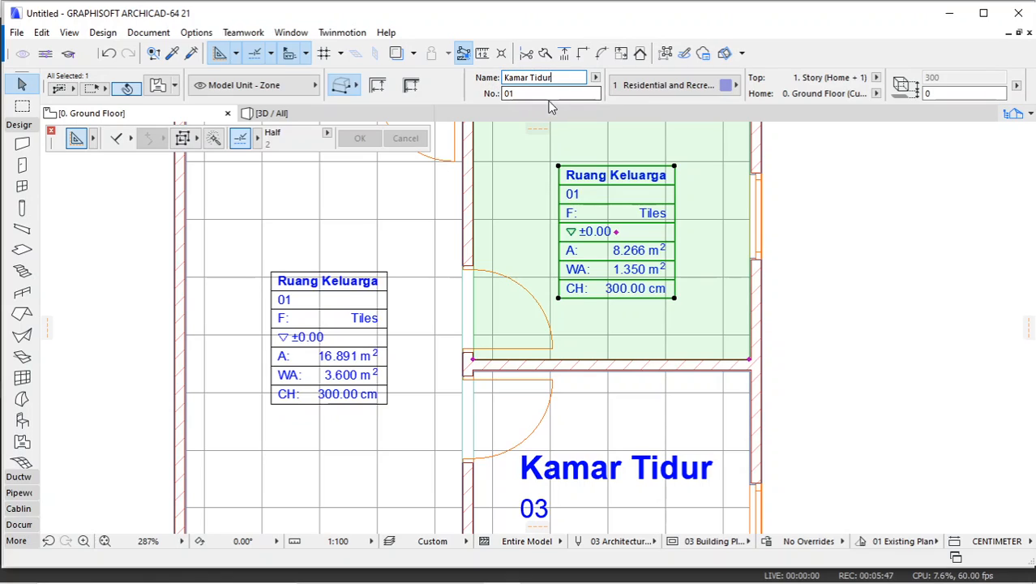
pyautogui.press('Return')
pyautogui.click(540, 95)
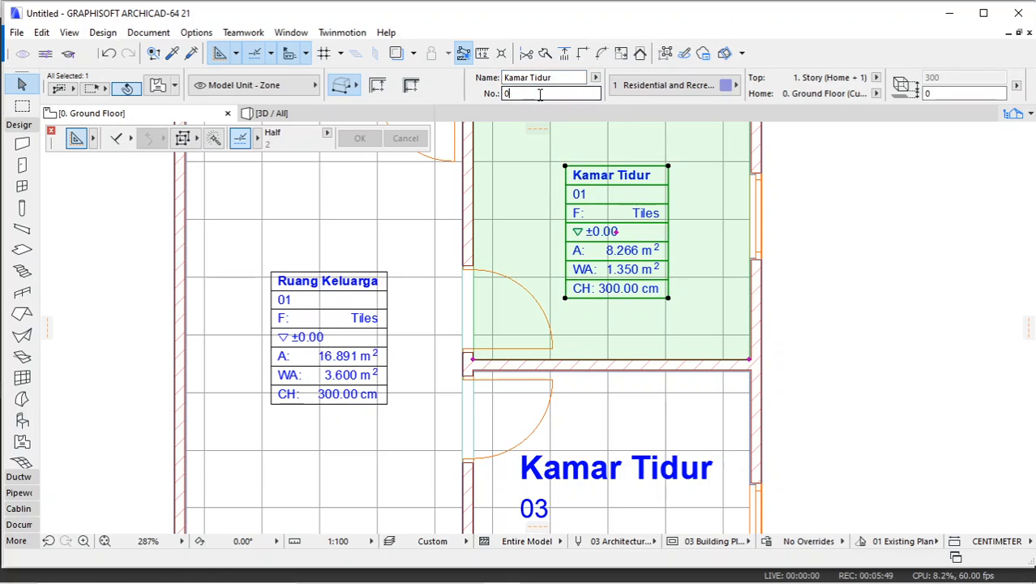
pyautogui.click(835, 202)
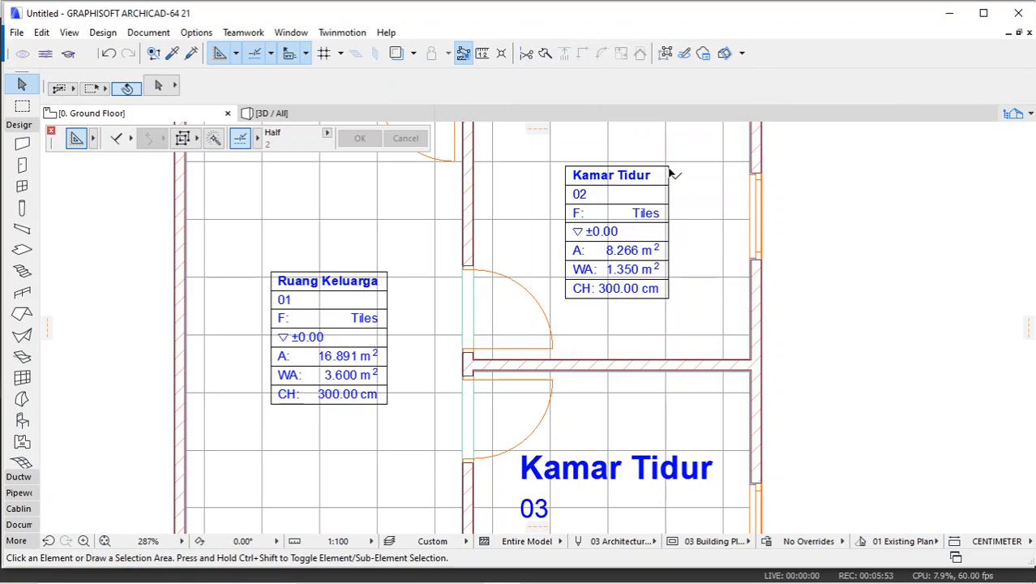
pyautogui.click(674, 177)
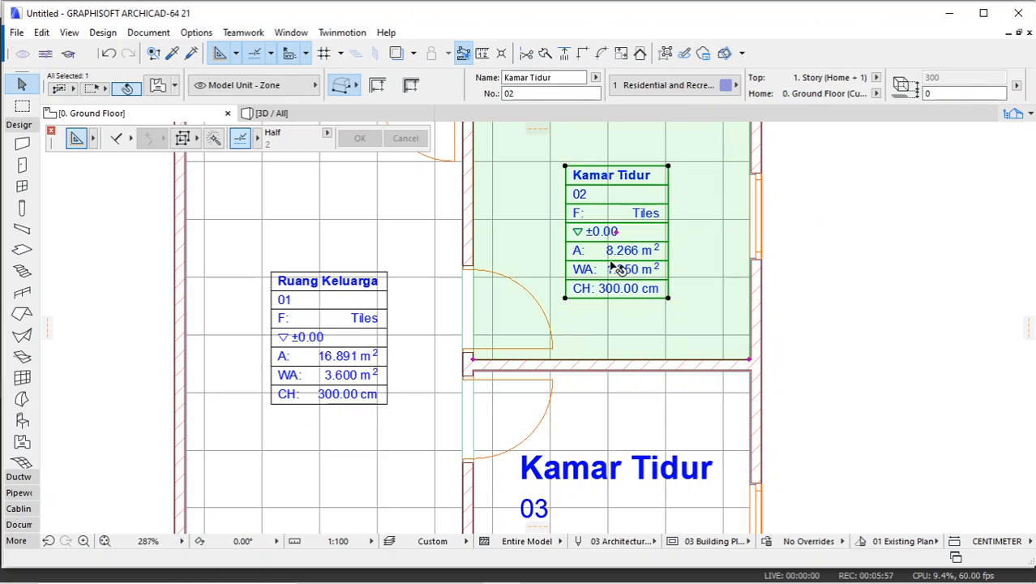
pyautogui.scroll(-1, 577, 254)
pyautogui.moveTo(604, 256); pyautogui.dragTo(585, 249, button='middle')
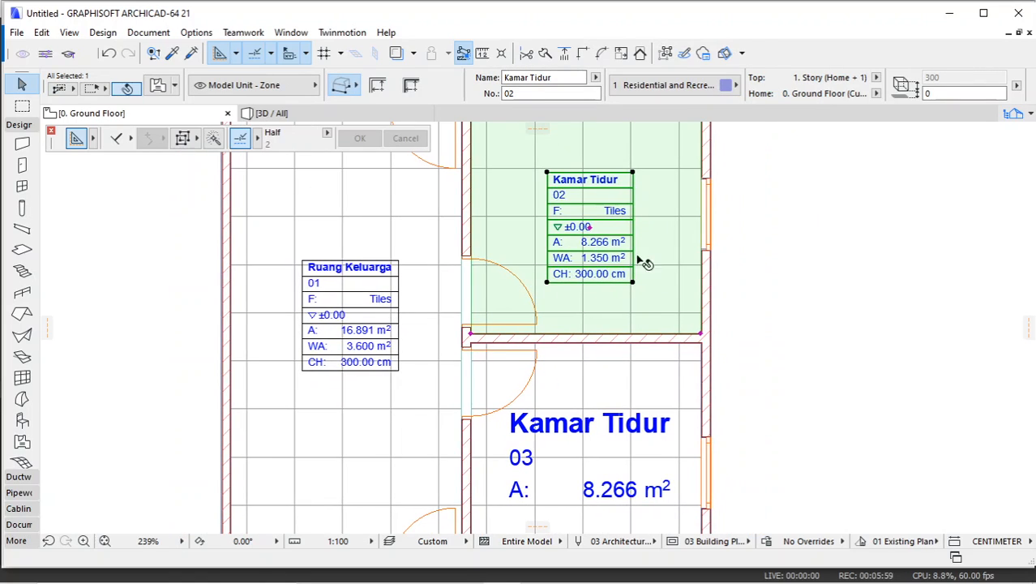
pyautogui.click(746, 256)
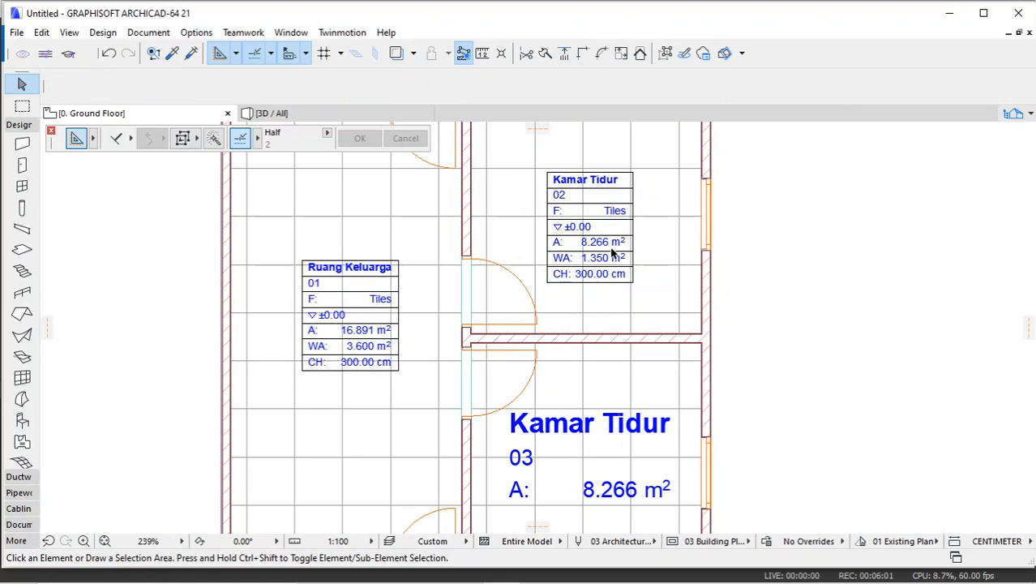
# Step: Pick up the Kamar Tidur 02 zone's parameters and transfer them, including the framed stamp, to the Kamar Tidur 03 zone
pyautogui.click(175, 53)
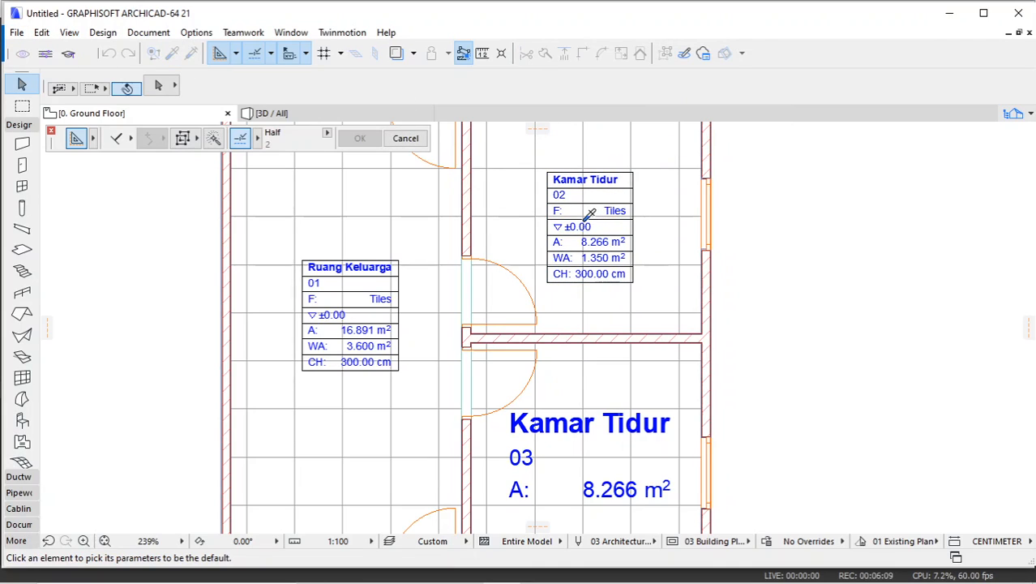
pyautogui.click(633, 171)
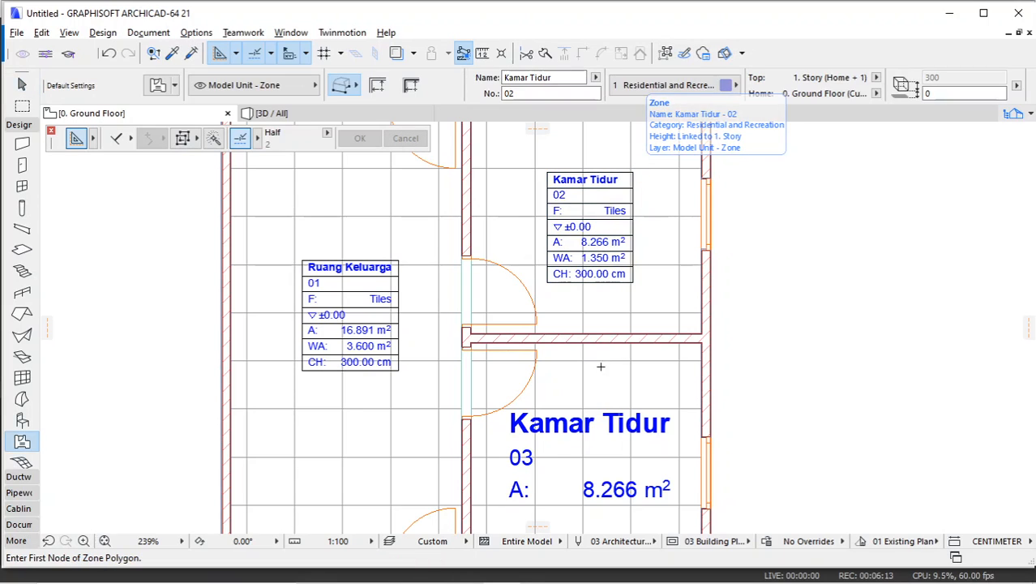
pyautogui.scroll(-3, 592, 373)
pyautogui.scroll(3, 590, 386)
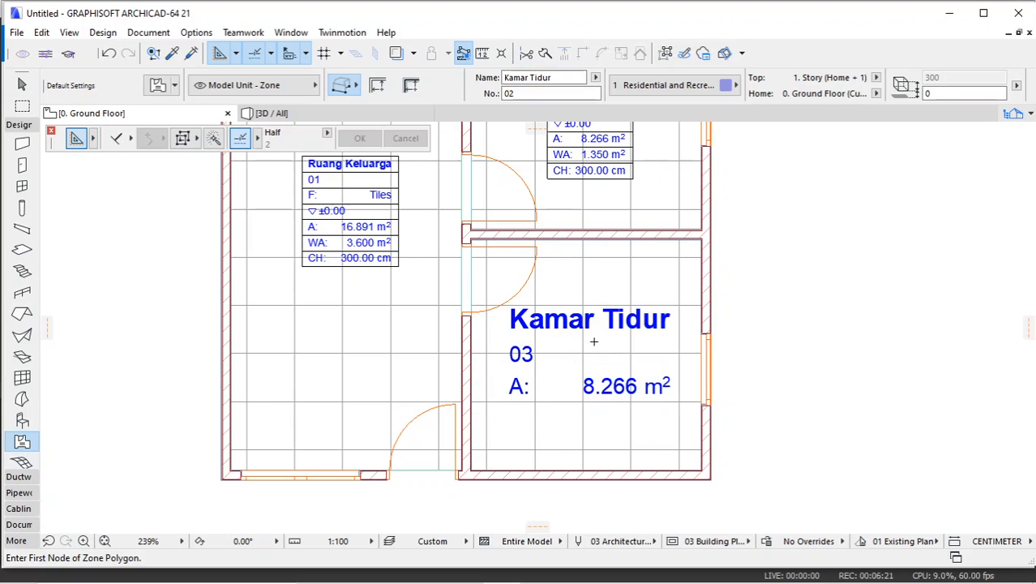
pyautogui.click(599, 331)
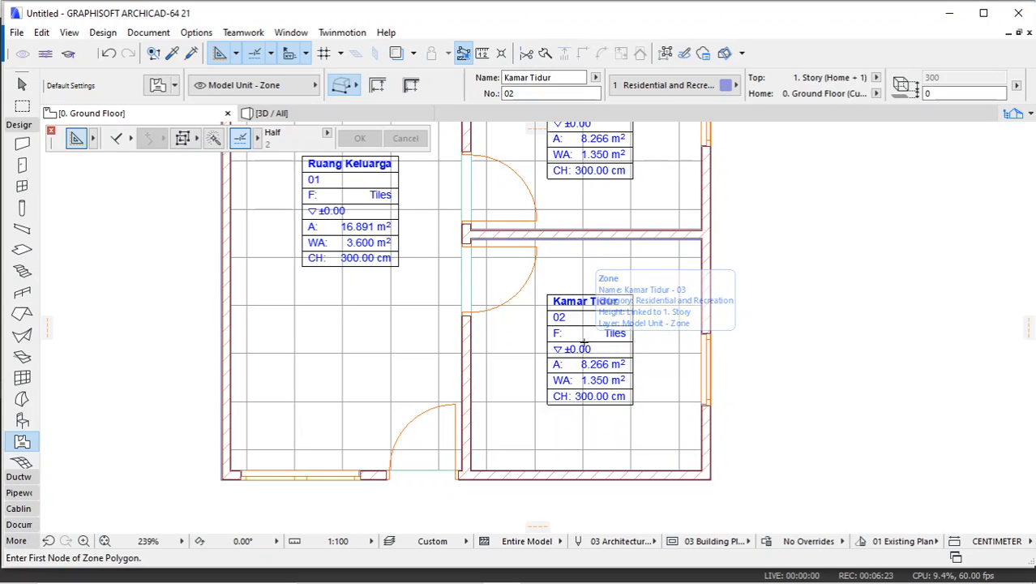
pyautogui.press('Escape')
# Step: Set the zone number of the Kamar Tidur in the lower bedroom to 03 and deselect the zone
pyautogui.scroll(-2, 618, 335)
pyautogui.scroll(2, 617, 314)
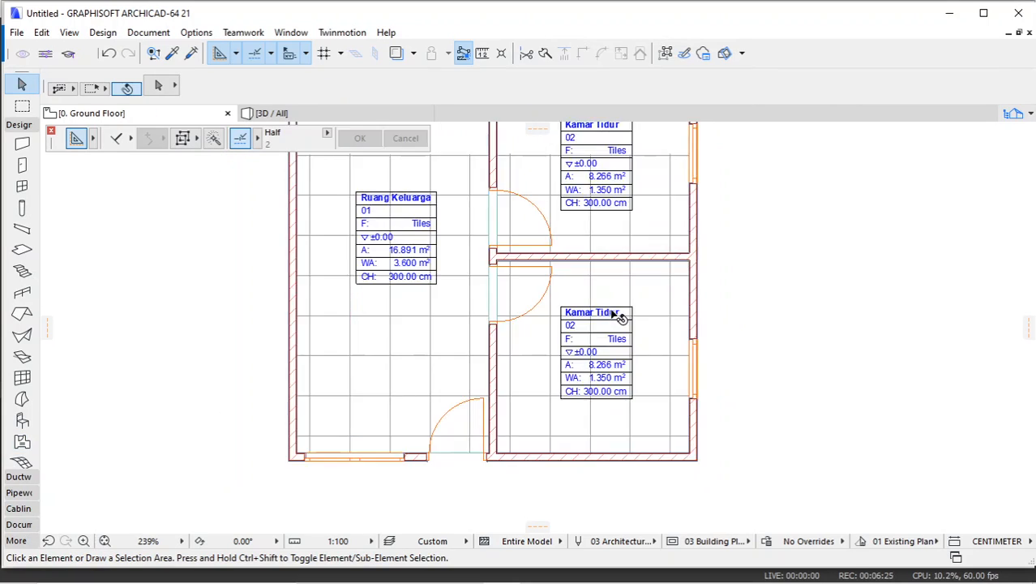
pyautogui.scroll(-1, 608, 338)
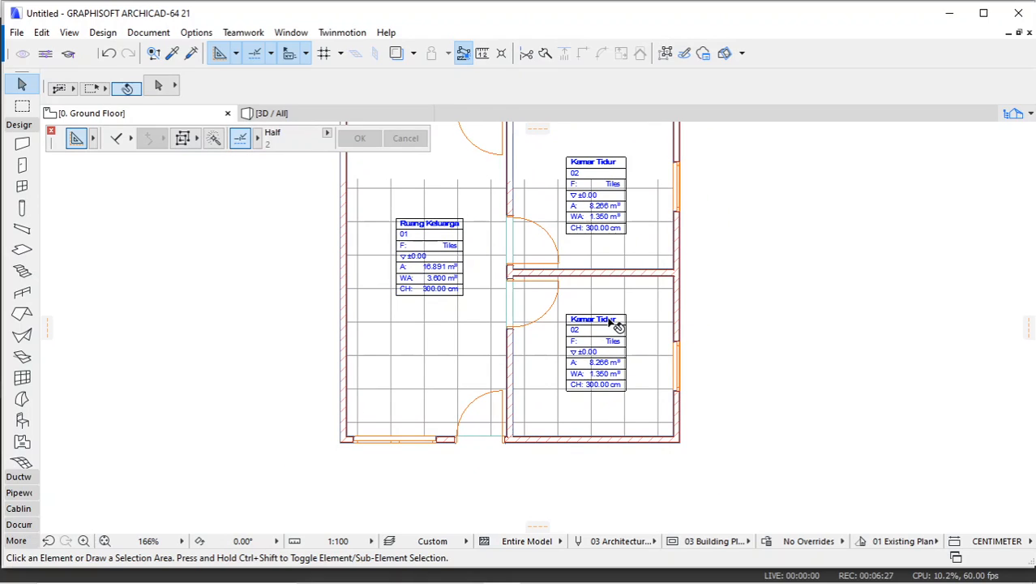
pyautogui.click(631, 320)
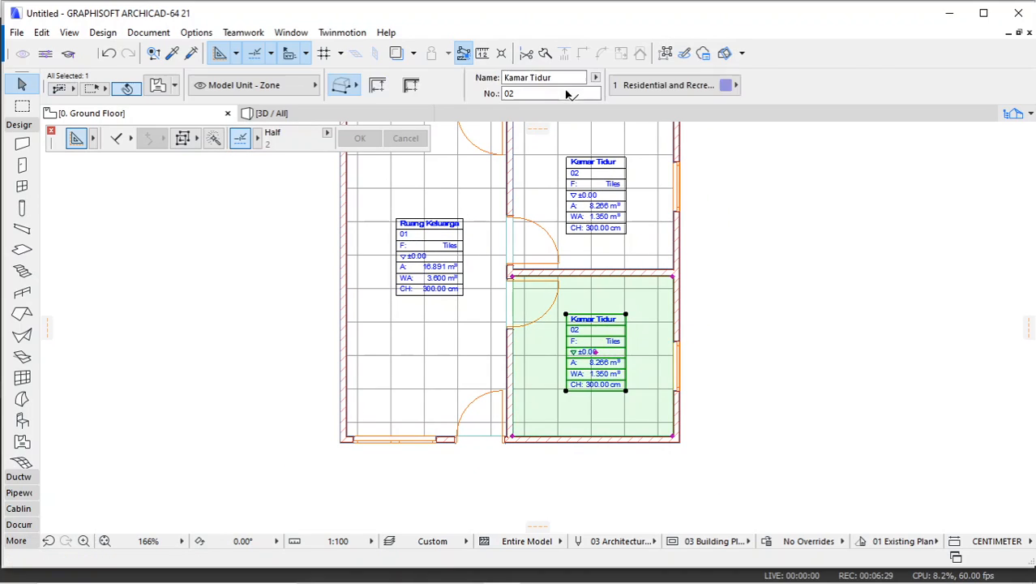
pyautogui.click(531, 94)
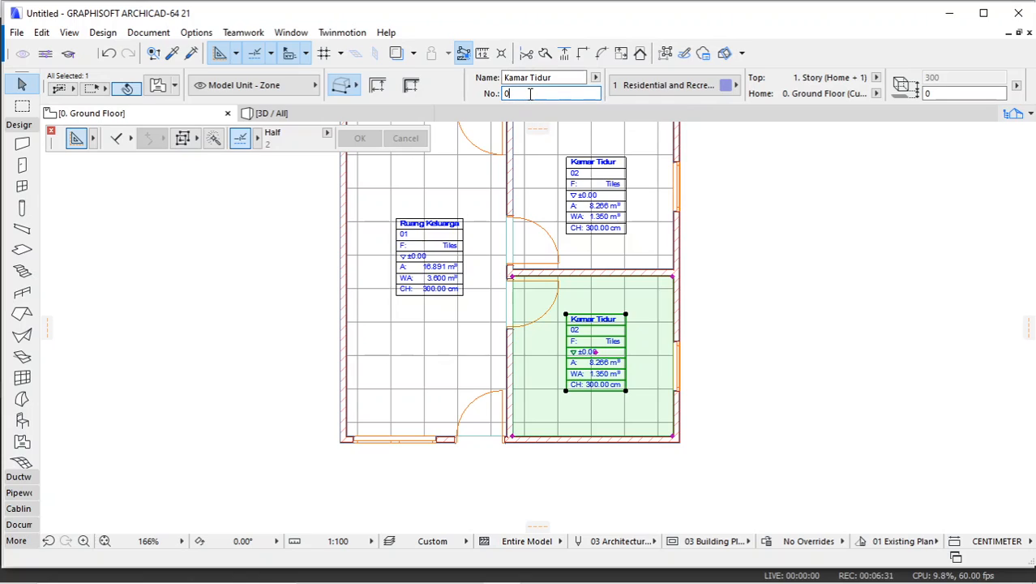
pyautogui.click(706, 256)
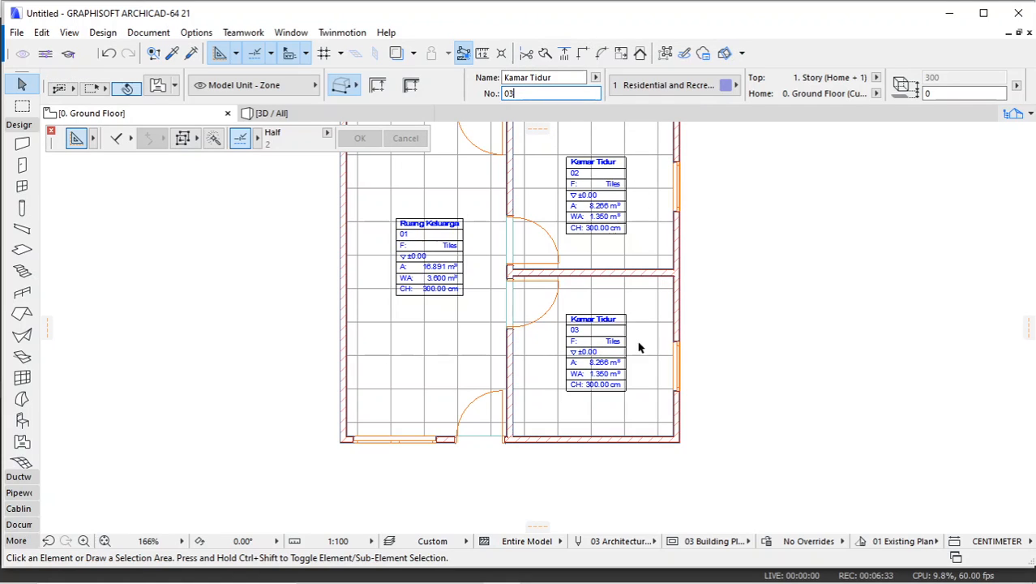
pyautogui.scroll(2, 621, 362)
pyautogui.scroll(-3, 609, 328)
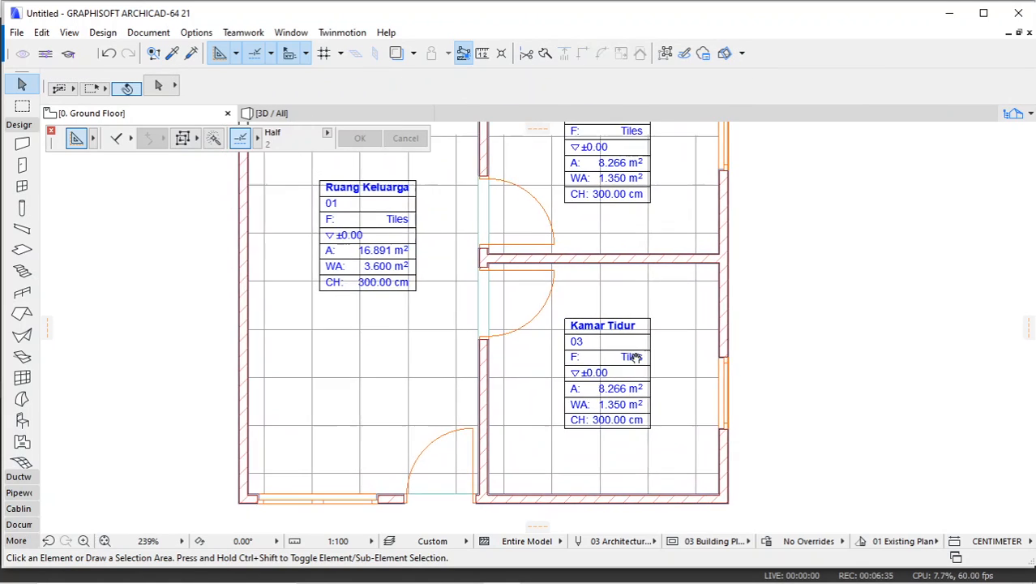
pyautogui.moveTo(654, 315); pyautogui.dragTo(632, 330, button='middle')
pyautogui.scroll(1, 632, 330)
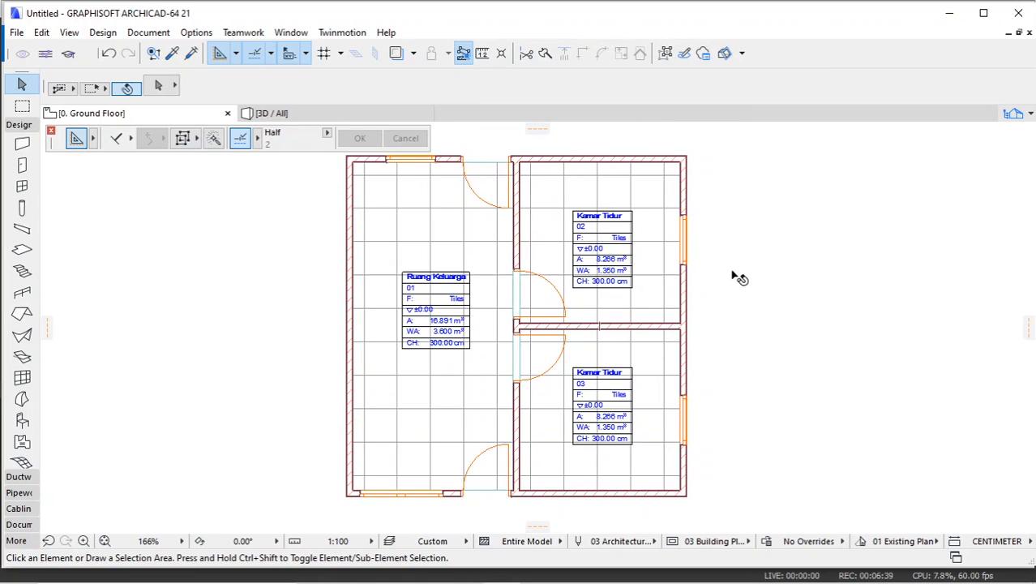
pyautogui.moveTo(736, 272); pyautogui.dragTo(733, 284, button='middle')
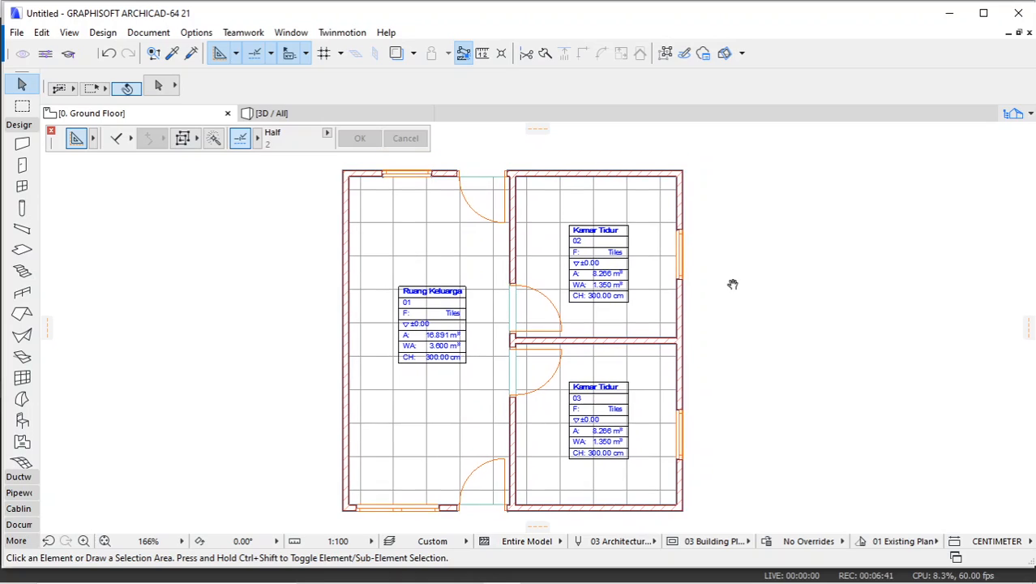
pyautogui.moveTo(632, 453)
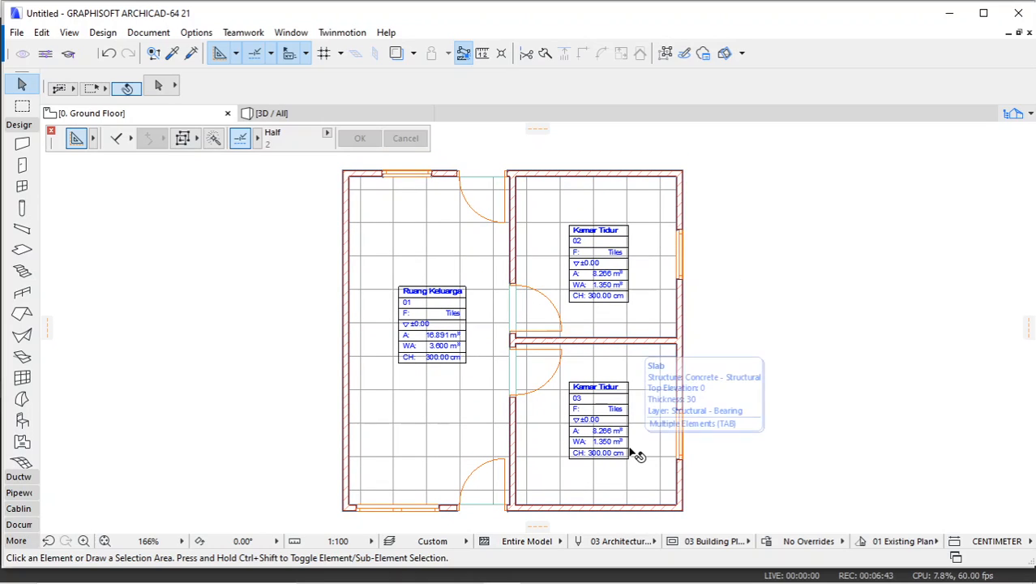